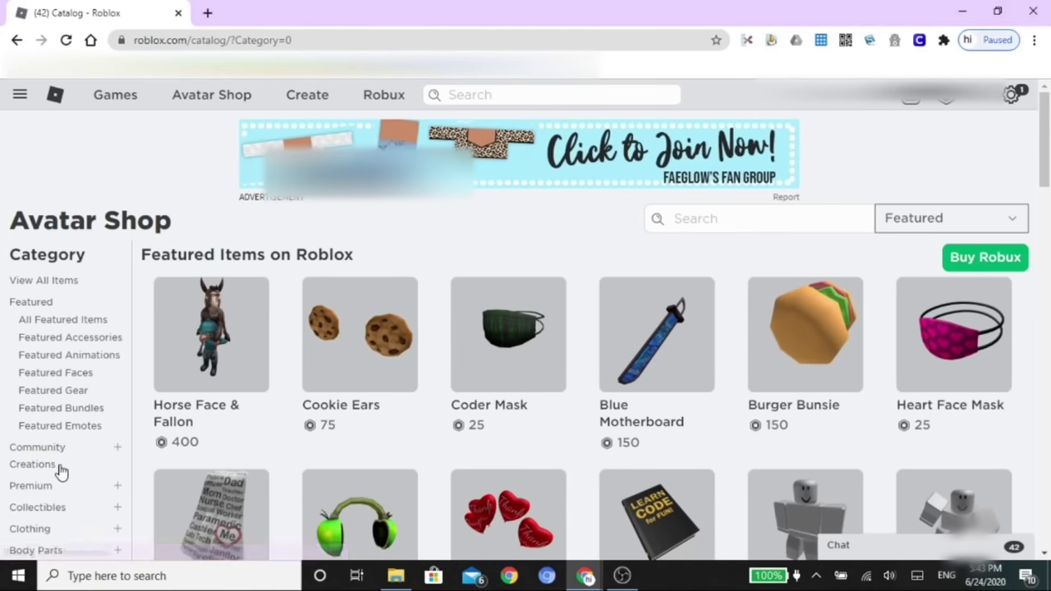
List Body Parts > Faces sorted by price high to low and open Red Glowing Eyes
{"action": "scroll", "coordinate": [61, 469], "scroll_direction": "down", "scroll_amount": 1}
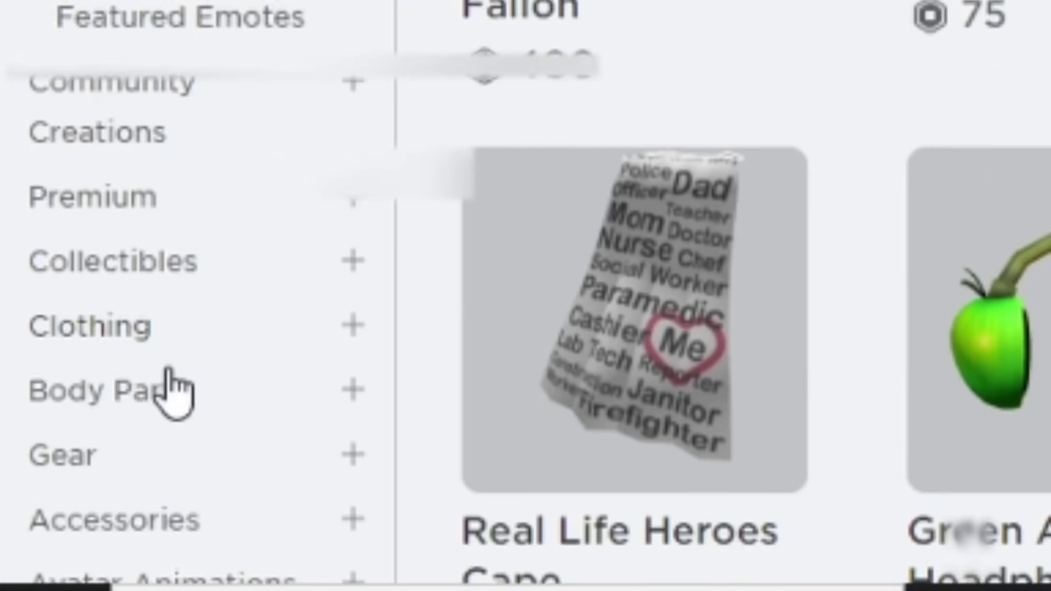
{"action": "left_click", "coordinate": [55, 498]}
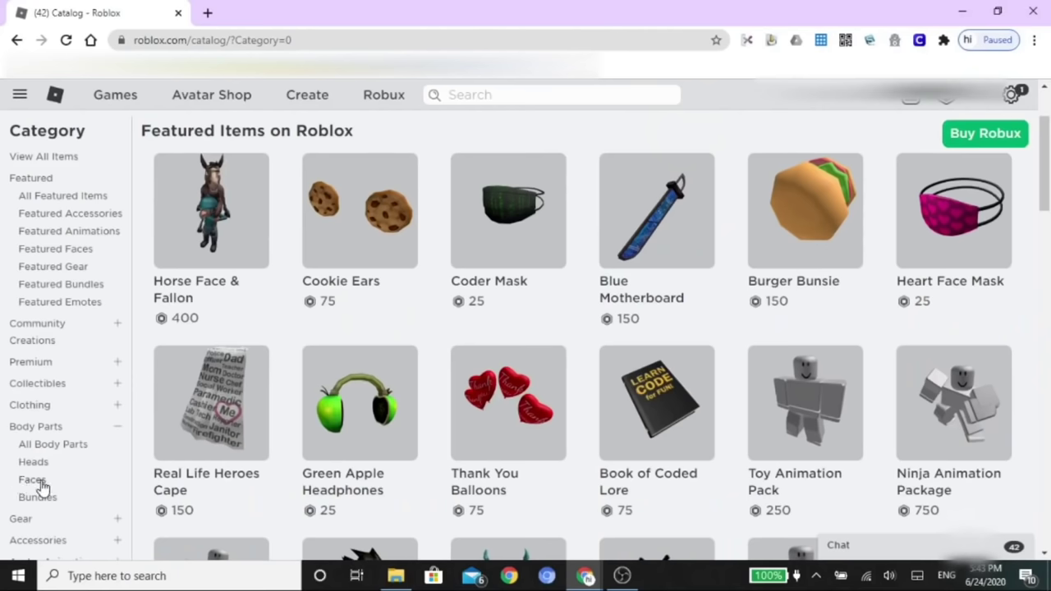
{"action": "left_click", "coordinate": [41, 484]}
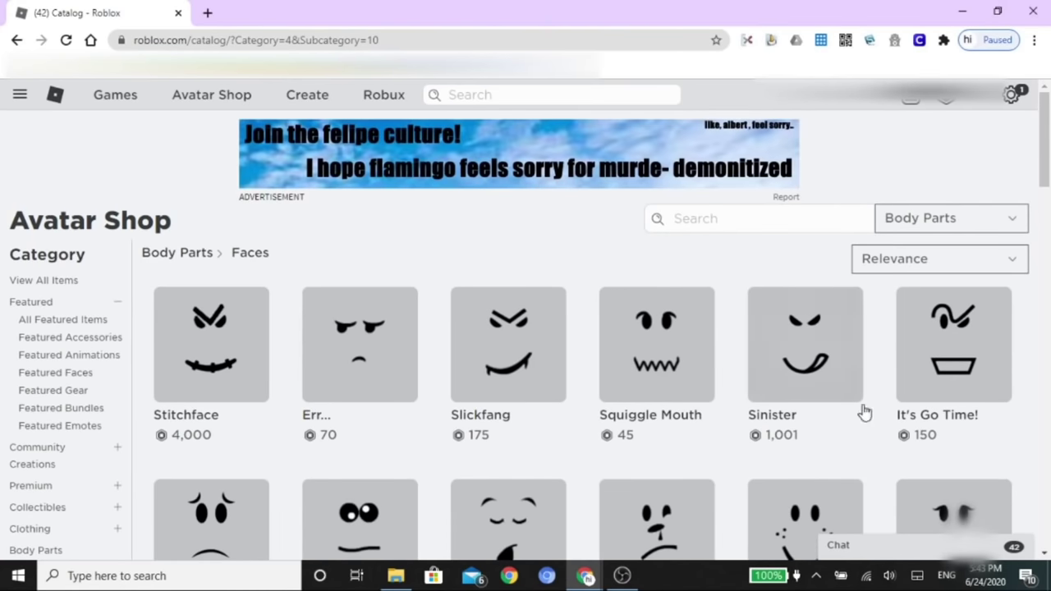
{"action": "left_click", "coordinate": [911, 261]}
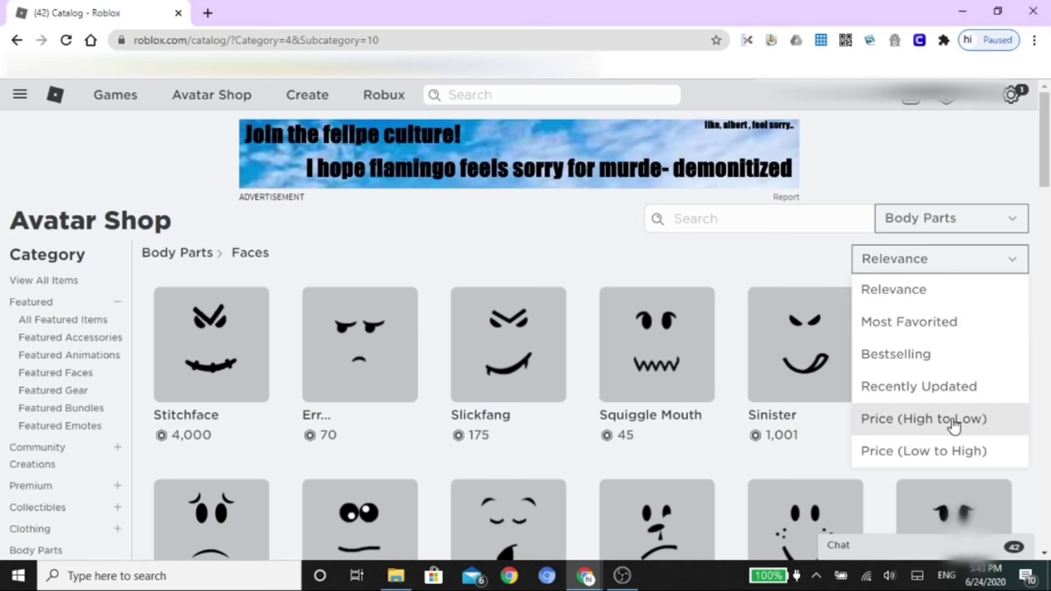
{"action": "left_click", "coordinate": [992, 435]}
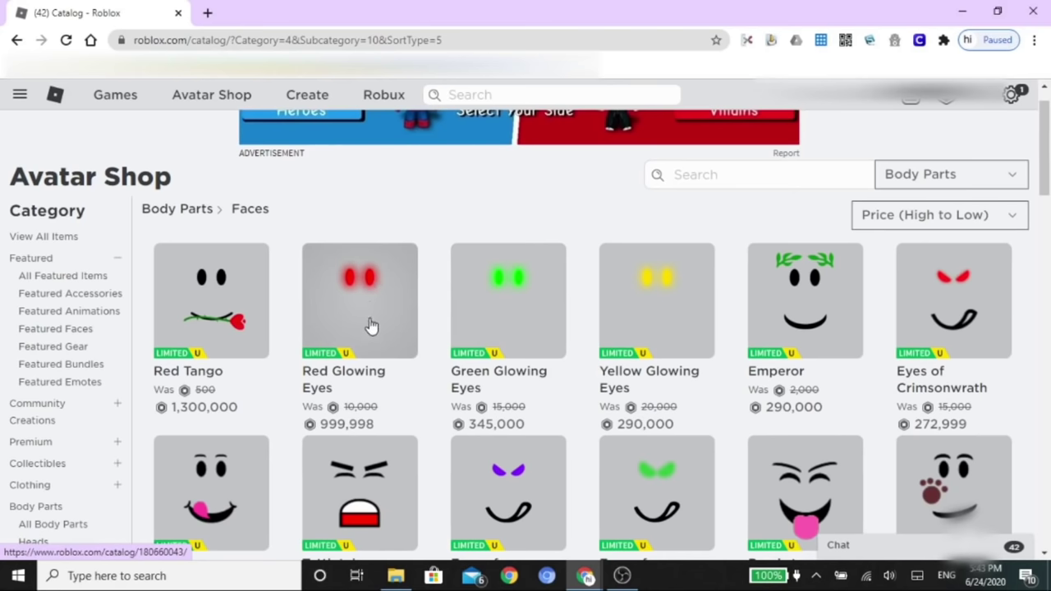
{"action": "left_click", "coordinate": [371, 326]}
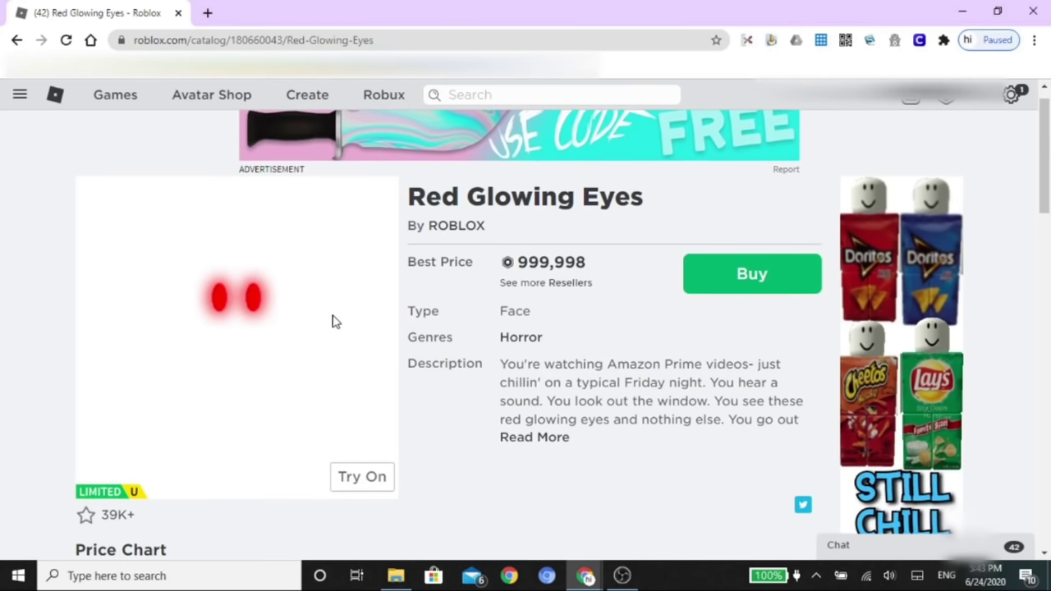
Save the eyes image from the item page to Documents as 'Red glowing eyes'
{"action": "right_click", "coordinate": [666, 311]}
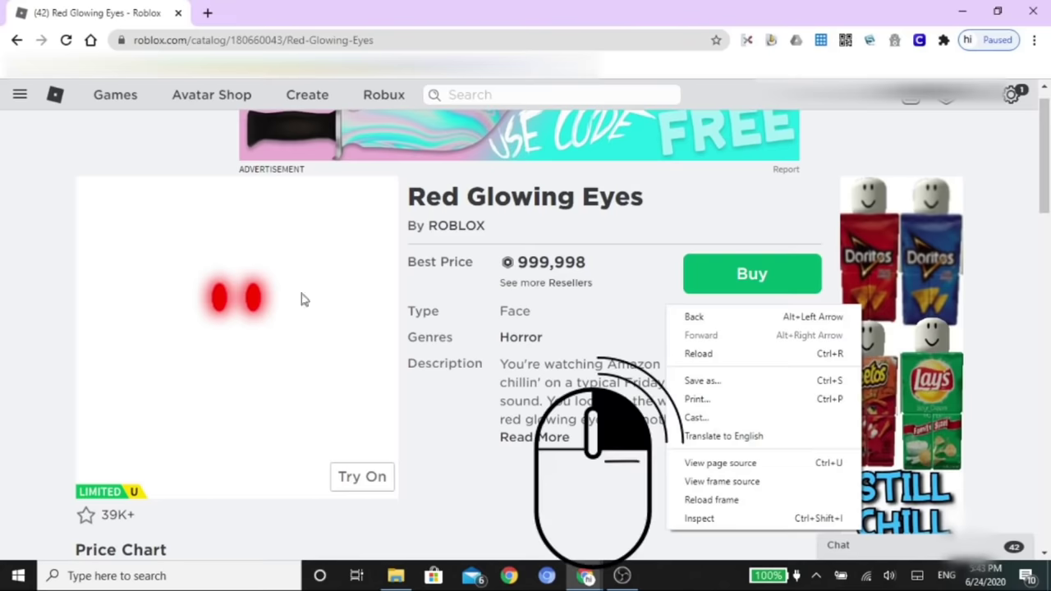
{"action": "right_click", "coordinate": [266, 303]}
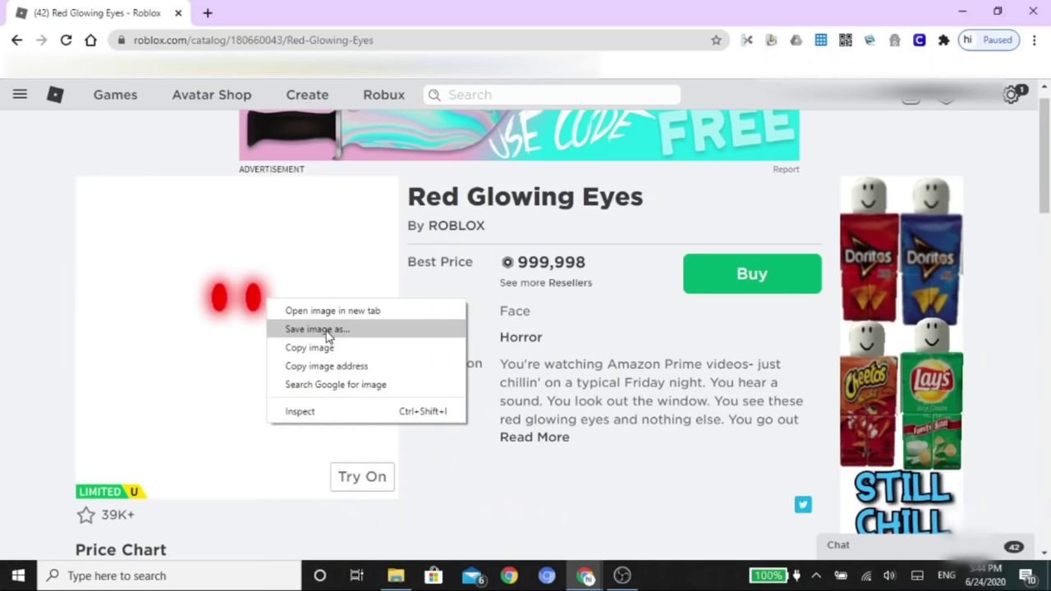
{"action": "left_click", "coordinate": [325, 329]}
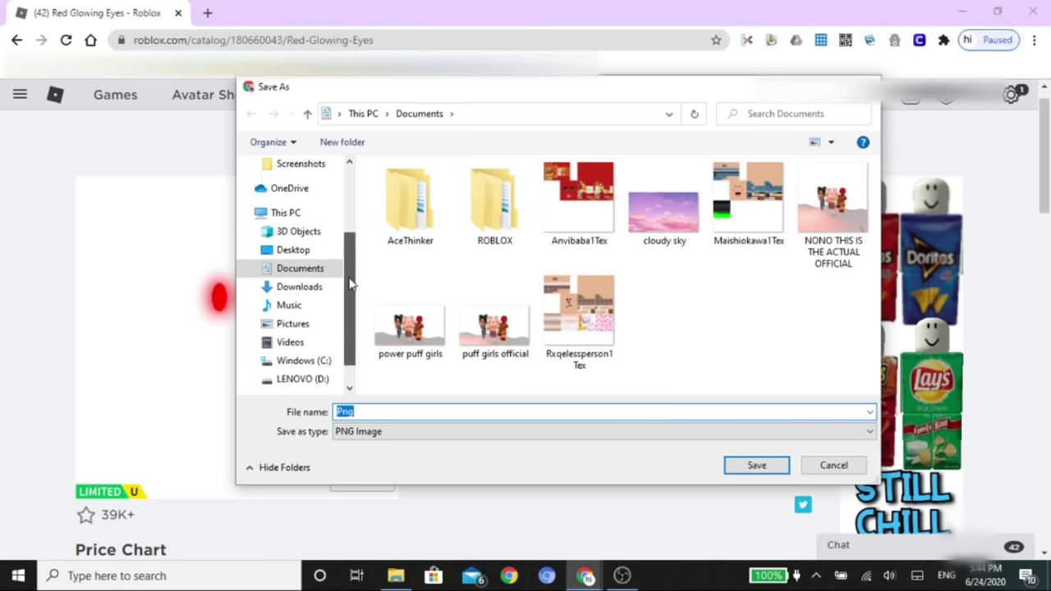
{"action": "scroll", "coordinate": [349, 285], "scroll_direction": "down", "scroll_amount": 1}
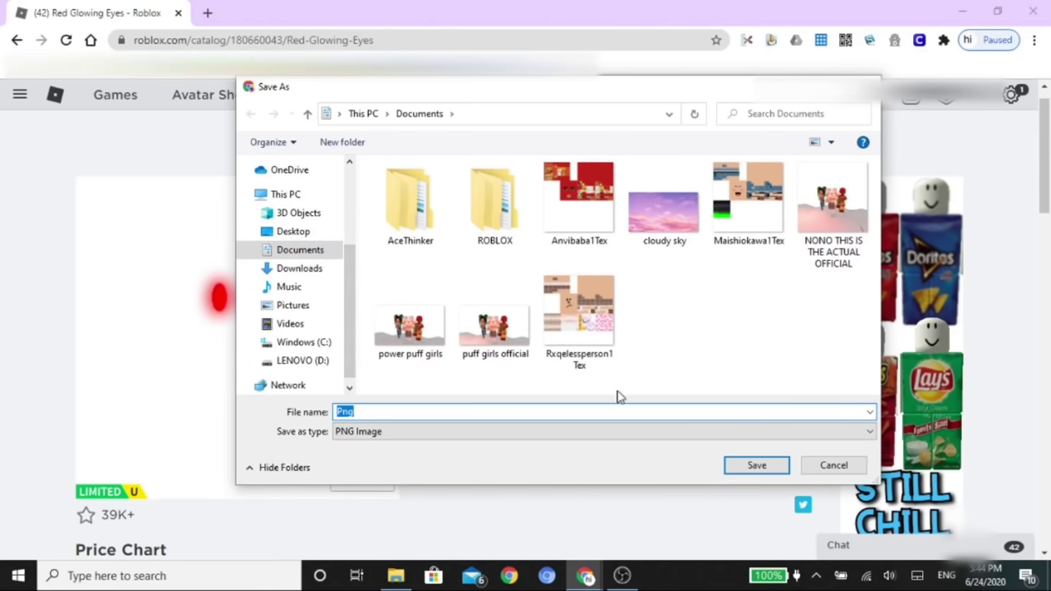
{"action": "mouse_move", "coordinate": [649, 88]}
{"action": "left_mouse_down"}
{"action": "mouse_move", "coordinate": [791, 244]}
{"action": "mouse_move", "coordinate": [706, 448]}
{"action": "mouse_move", "coordinate": [641, 108]}
{"action": "left_mouse_up"}
{"action": "type", "text": "R"}
{"action": "type", "text": "ed"}
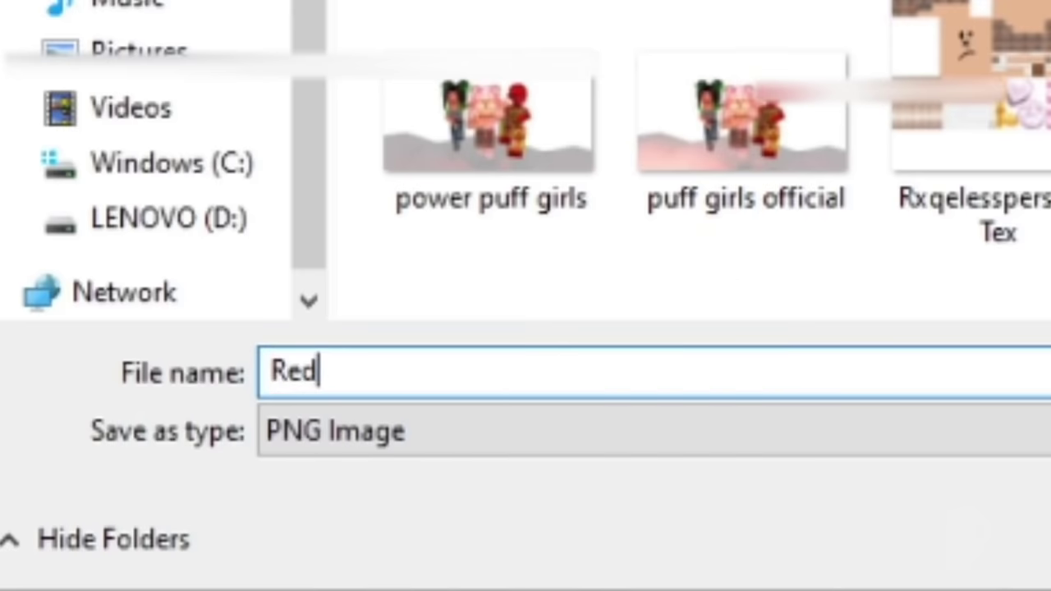
{"action": "type", "text": " glowing "}
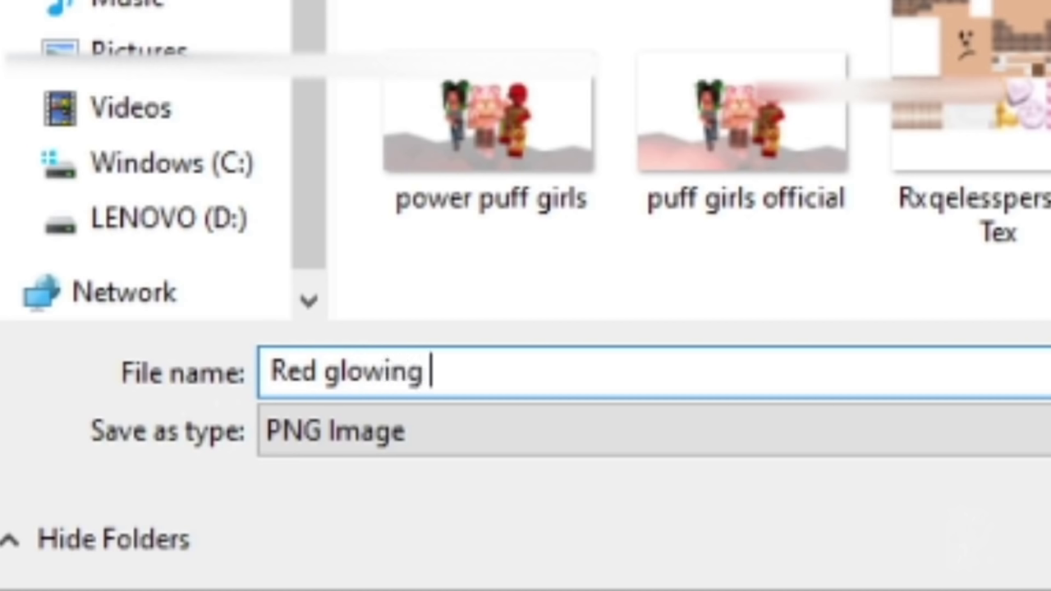
{"action": "type", "text": "eyes"}
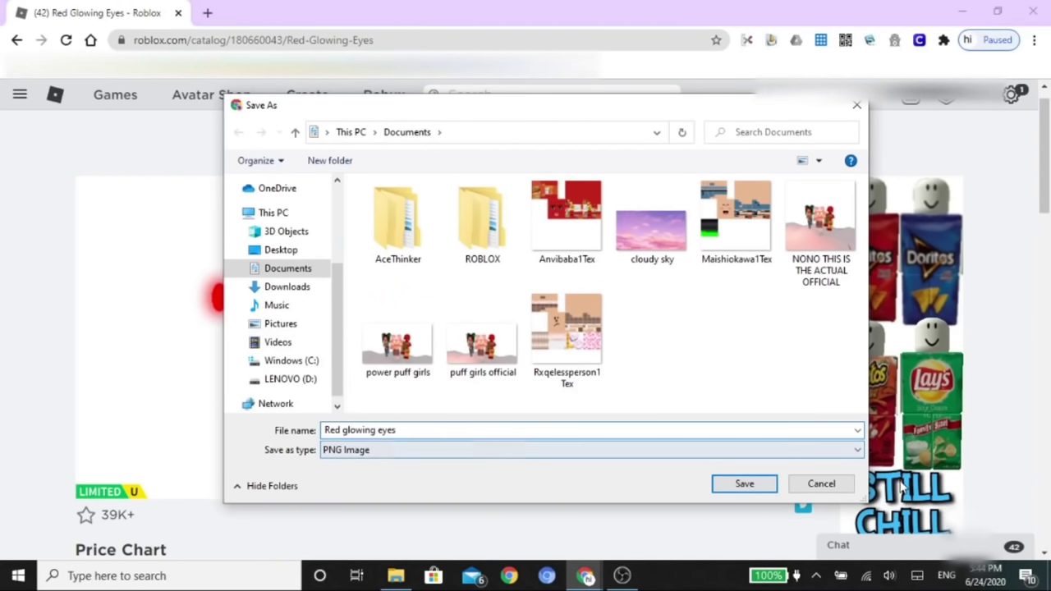
{"action": "left_click", "coordinate": [755, 488]}
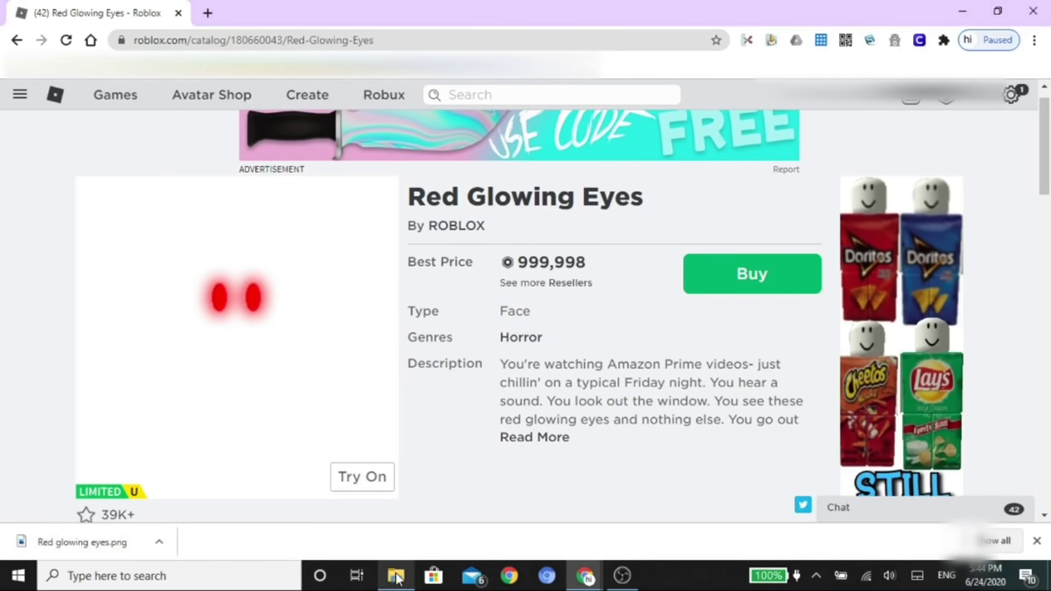
{"action": "mouse_move", "coordinate": [396, 576]}
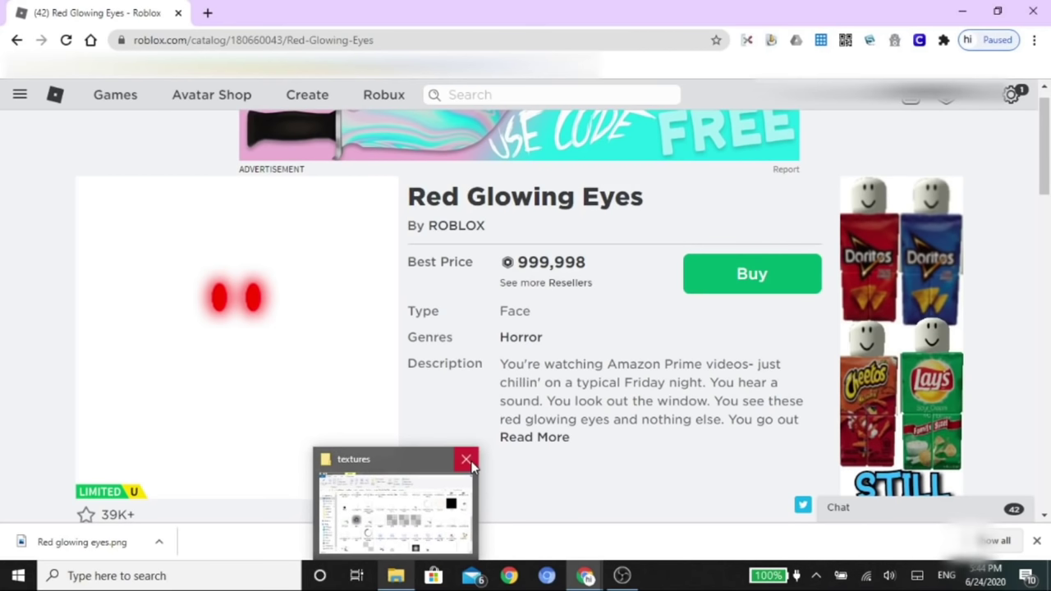
Close the textures window and place a new, smaller File Explorer window on the left
{"action": "left_click", "coordinate": [467, 459]}
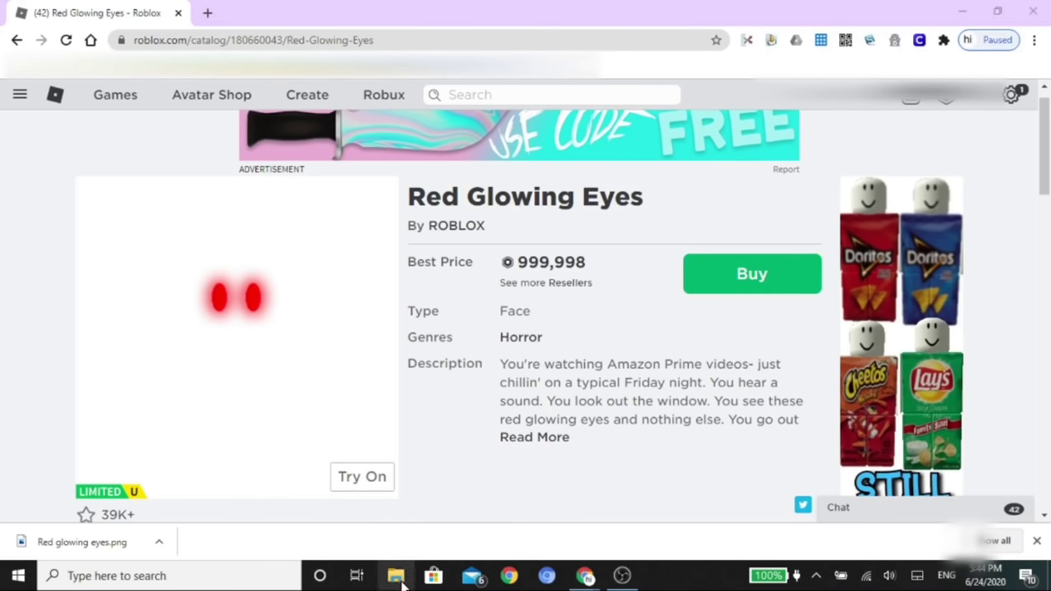
{"action": "left_click", "coordinate": [397, 577]}
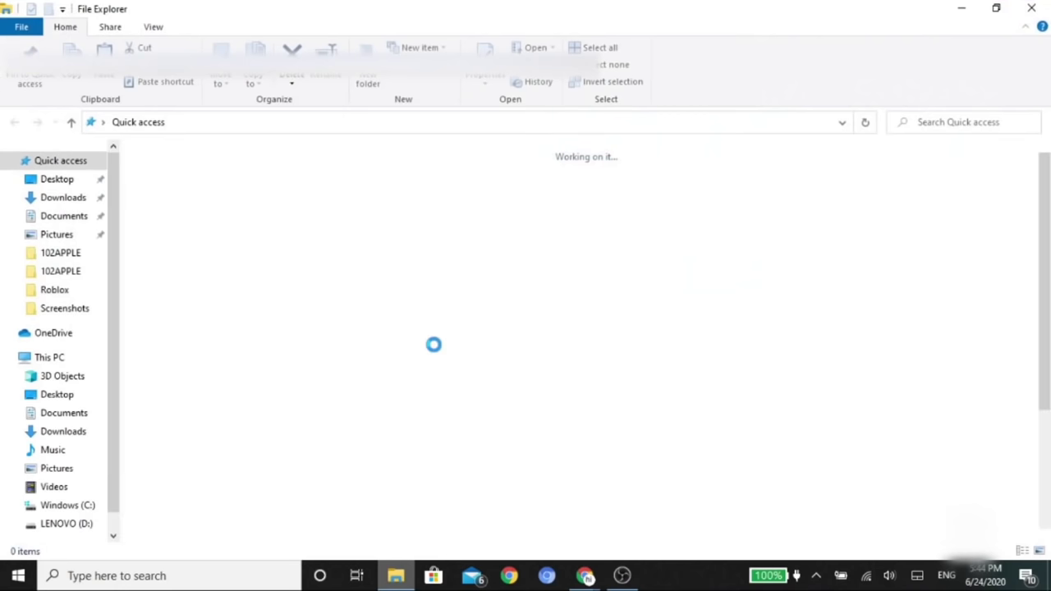
{"action": "left_click_drag", "start_coordinate": [685, 11], "coordinate": [678, 113]}
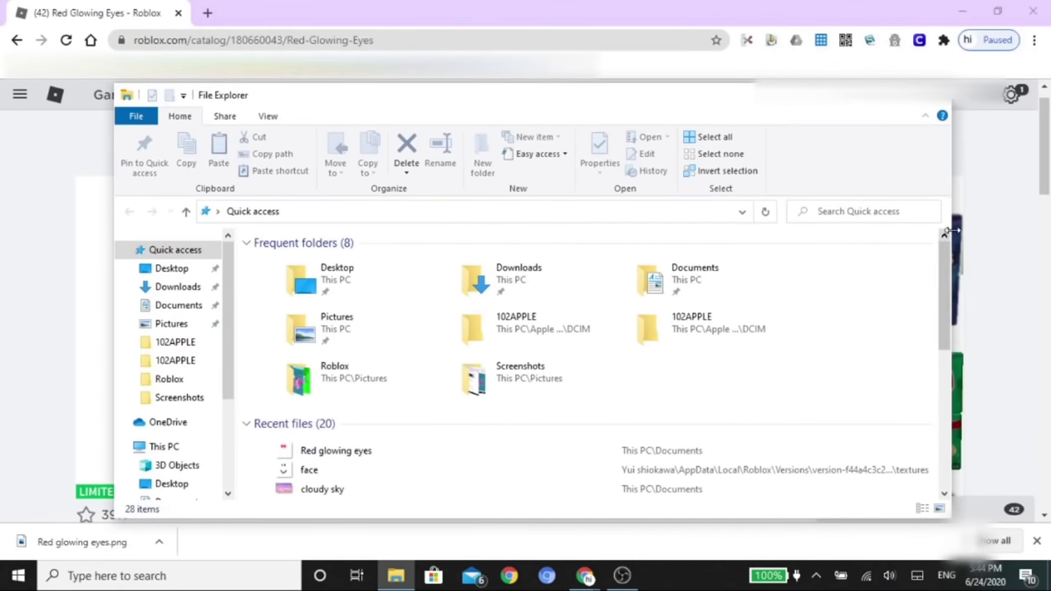
{"action": "left_click_drag", "start_coordinate": [950, 237], "coordinate": [599, 269]}
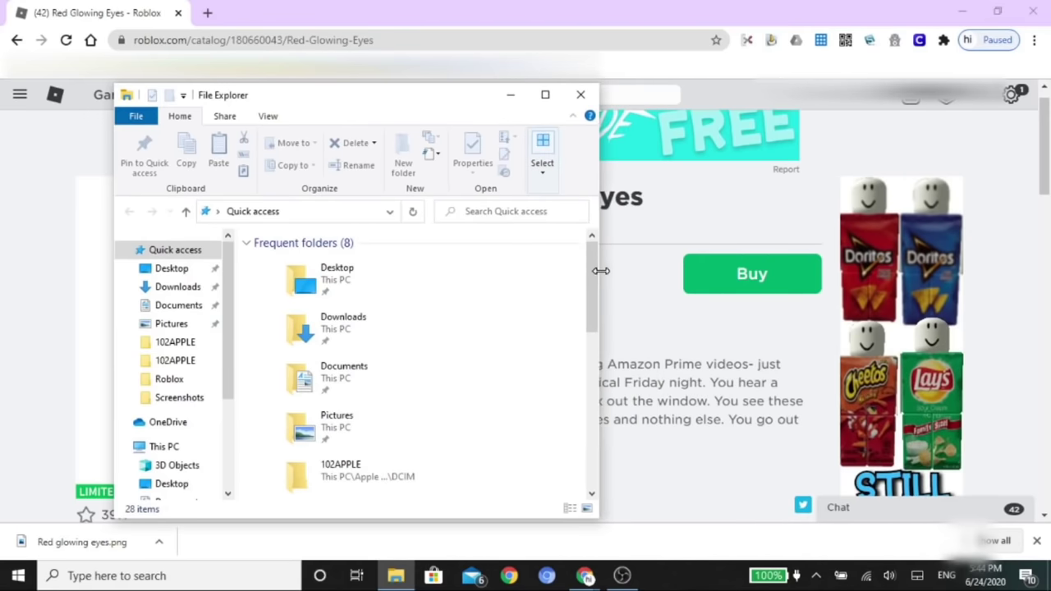
{"action": "left_click_drag", "start_coordinate": [423, 105], "coordinate": [304, 90]}
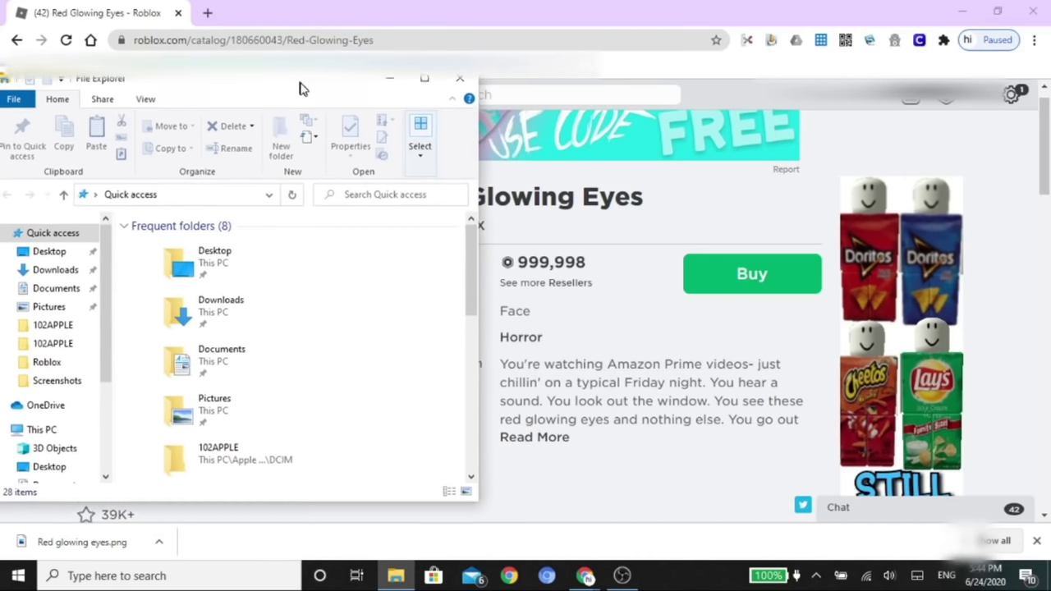
Show the Documents folder listing the saved Red glowing eyes image
{"action": "left_click", "coordinate": [56, 291]}
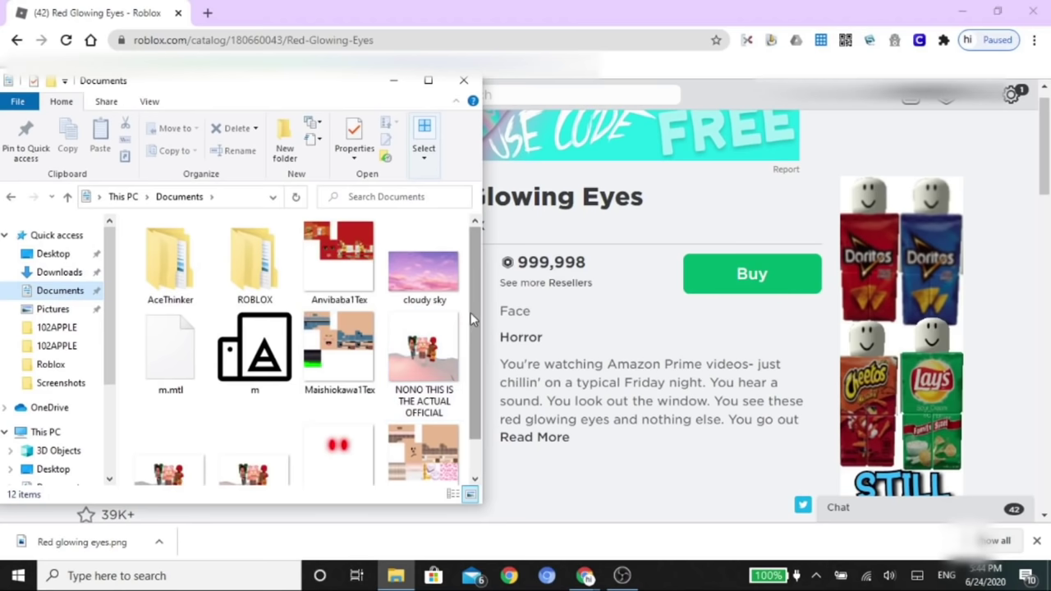
{"action": "left_click_drag", "start_coordinate": [471, 319], "coordinate": [475, 370]}
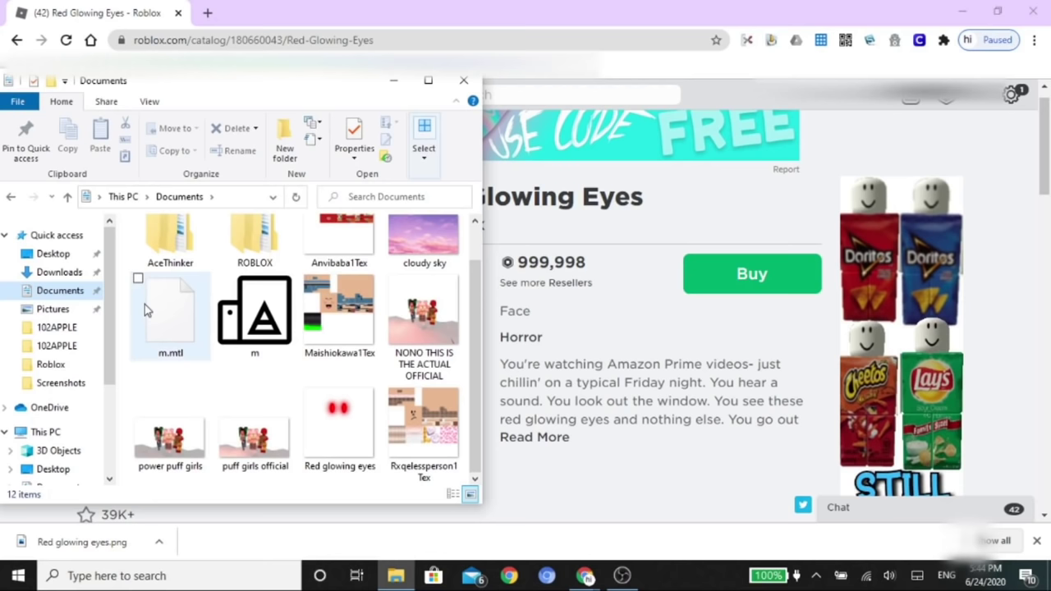
{"action": "left_click", "coordinate": [395, 574]}
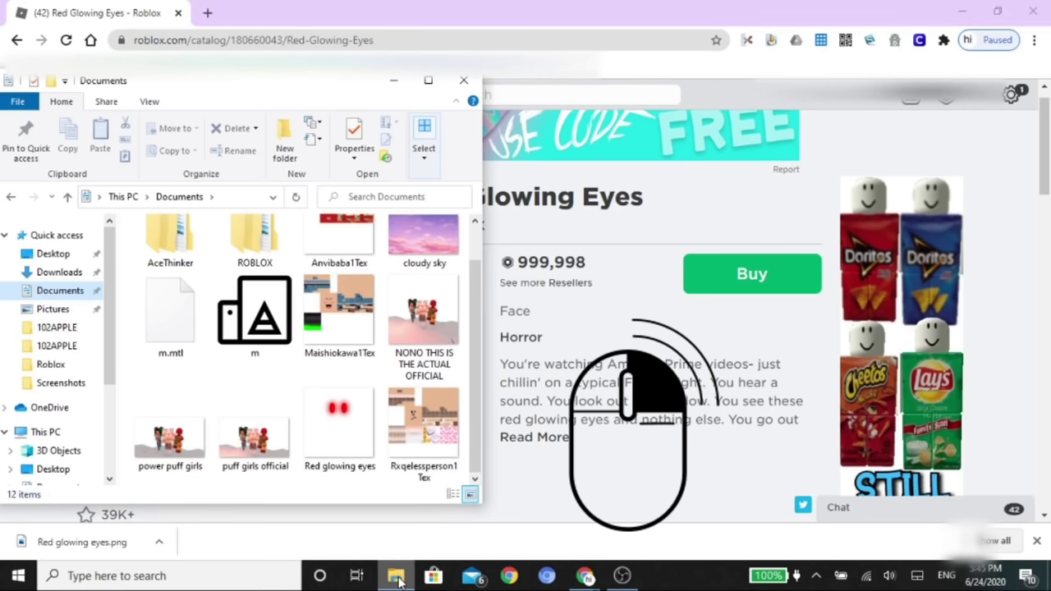
Open a second File Explorer window and position it right of the Documents window
{"action": "right_click", "coordinate": [397, 578]}
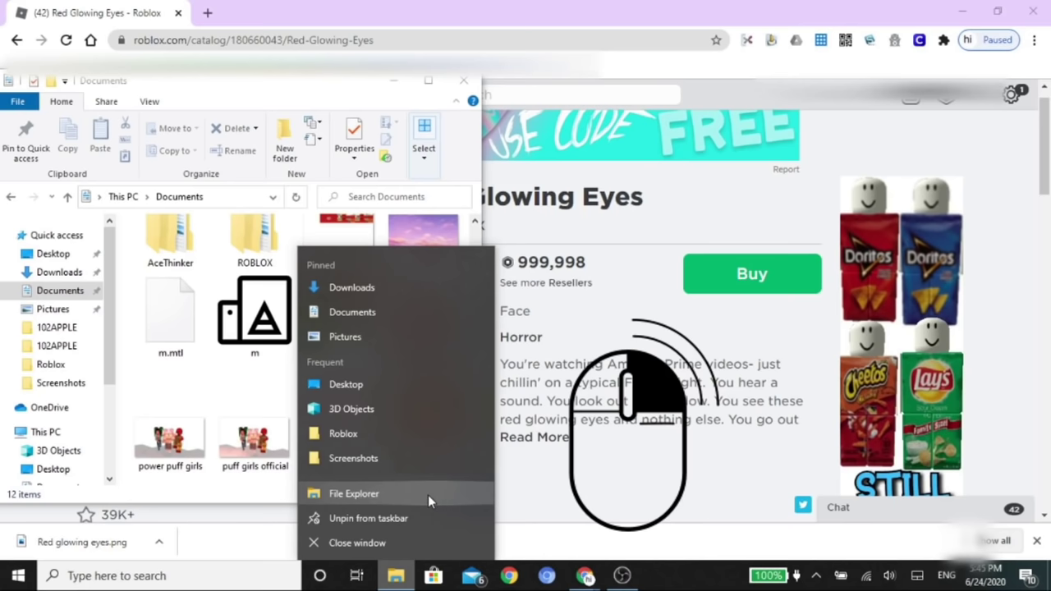
{"action": "left_click", "coordinate": [356, 494]}
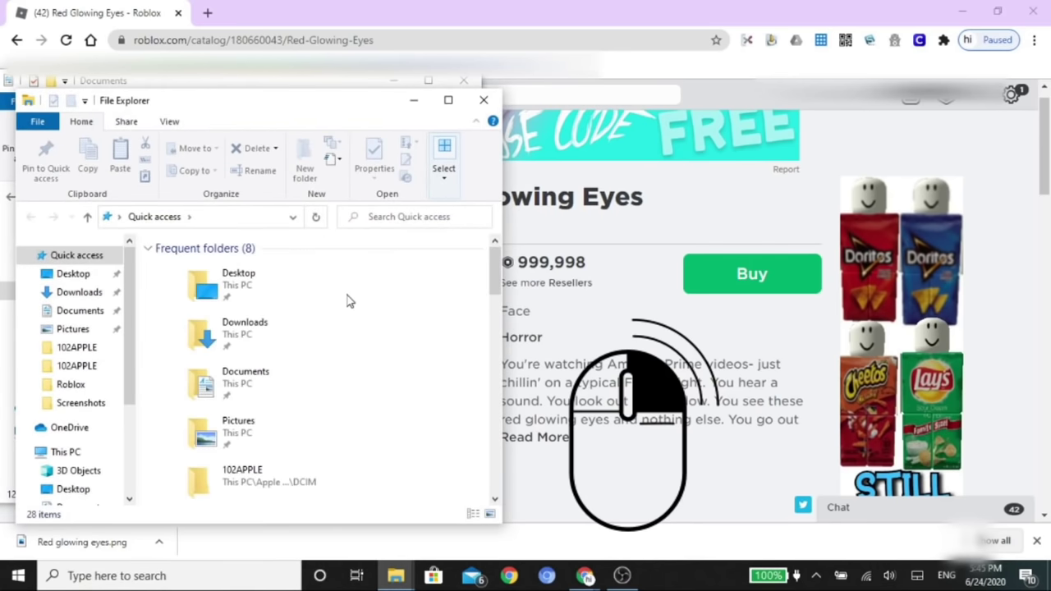
{"action": "left_click_drag", "start_coordinate": [296, 105], "coordinate": [786, 82]}
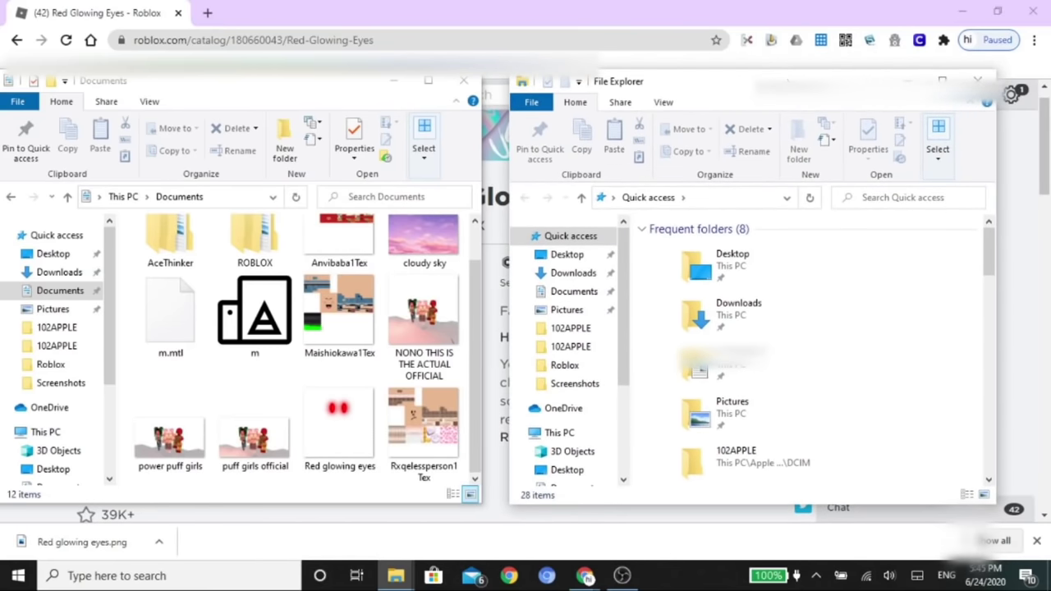
{"action": "left_click_drag", "start_coordinate": [296, 92], "coordinate": [312, 89]}
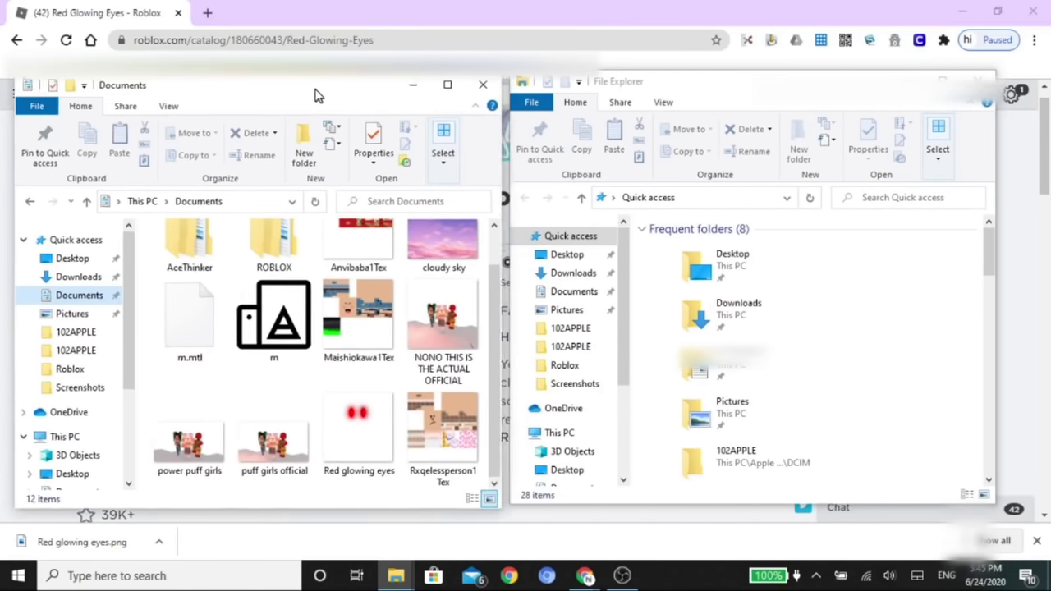
{"action": "left_click_drag", "start_coordinate": [680, 82], "coordinate": [710, 78]}
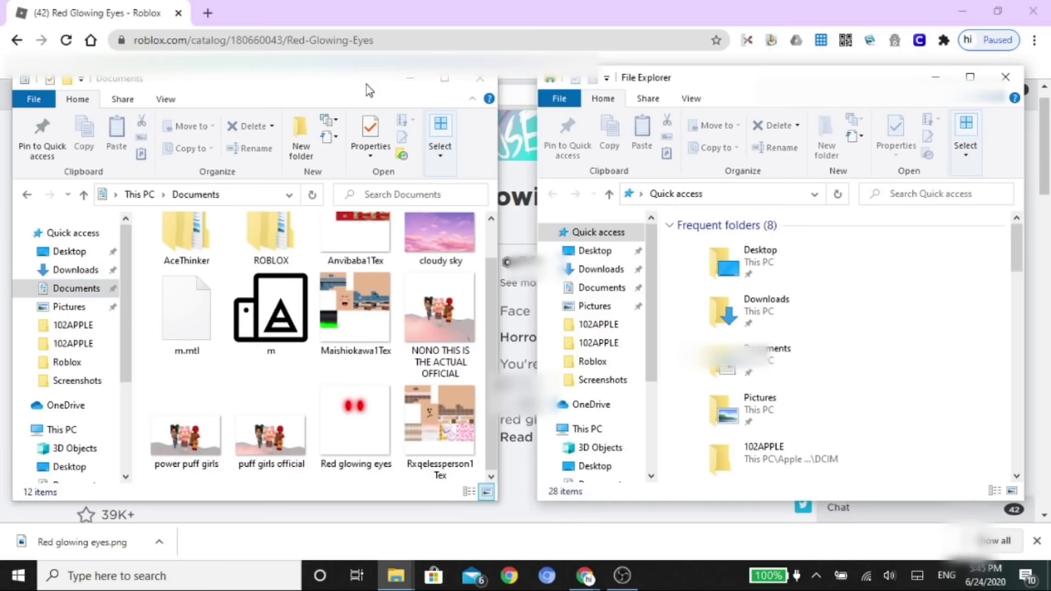
{"action": "left_click_drag", "start_coordinate": [366, 84], "coordinate": [370, 85]}
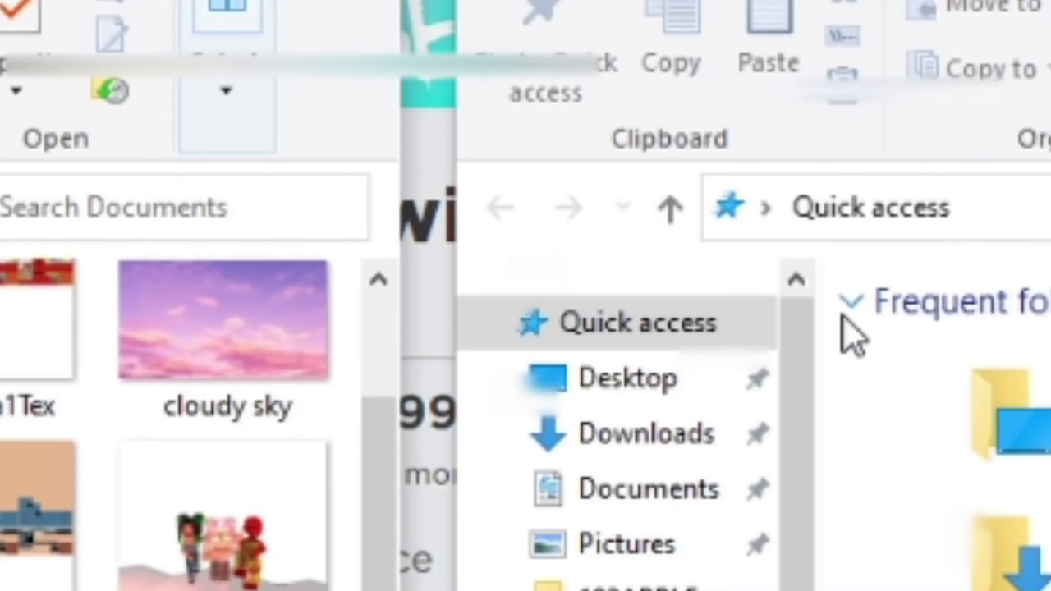
From Desktop, open the Roblox Player shortcut's file location and select the content folder
{"action": "left_click", "coordinate": [623, 388]}
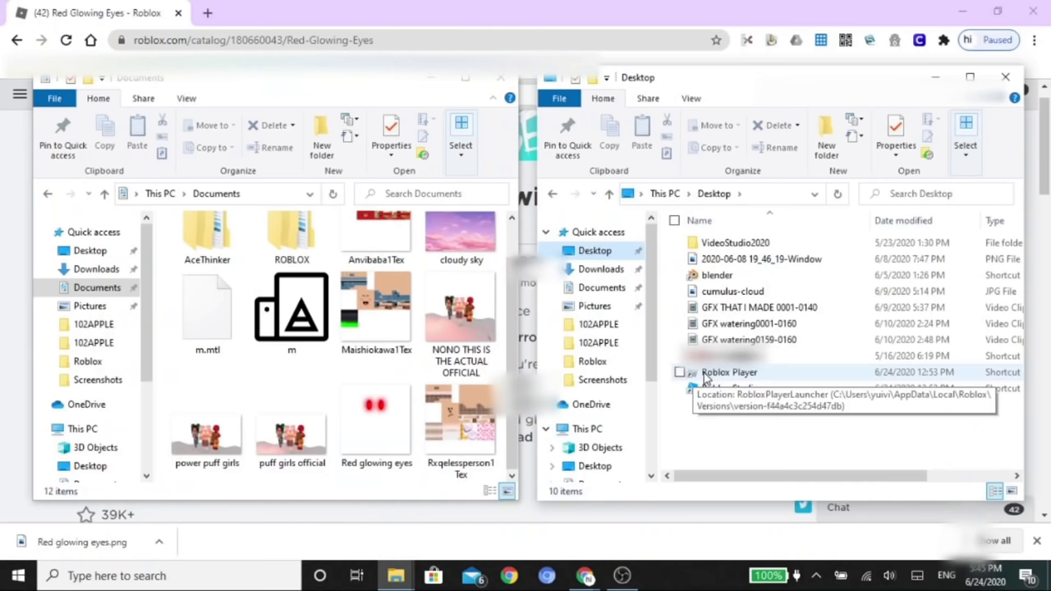
{"action": "right_click", "coordinate": [704, 374]}
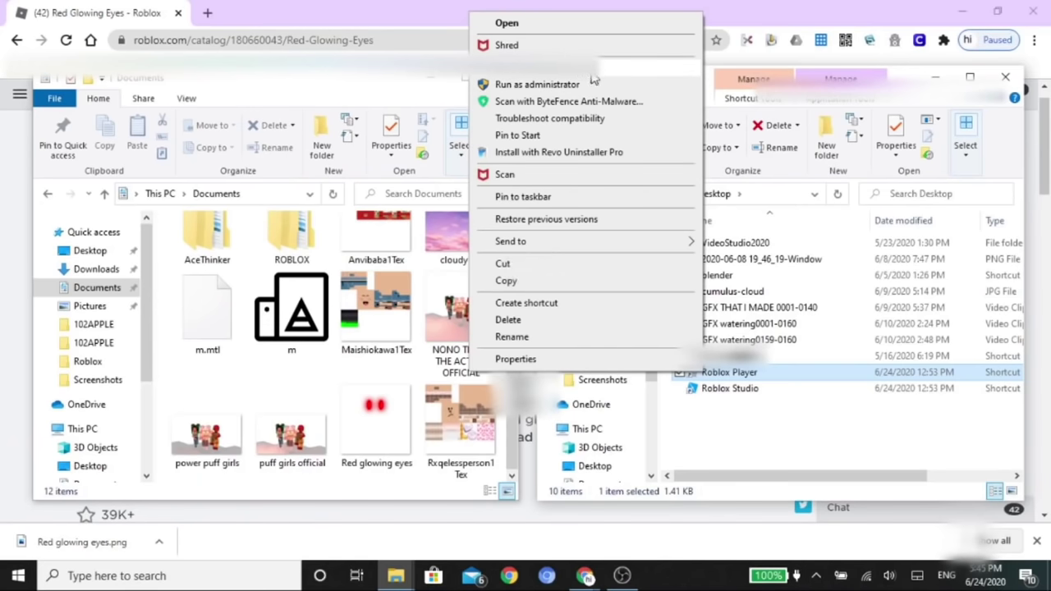
{"action": "left_click", "coordinate": [592, 72]}
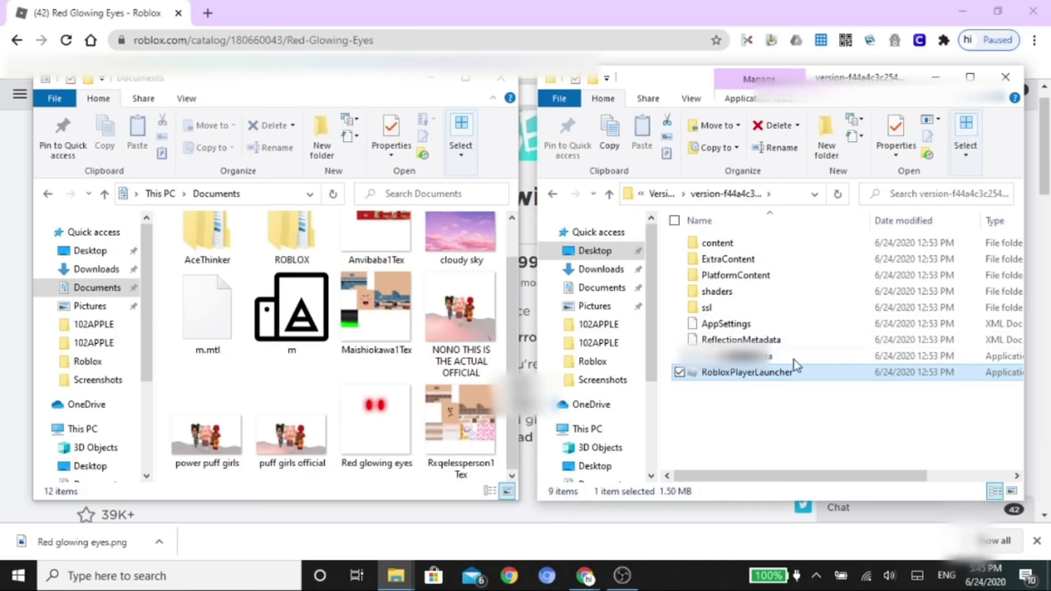
{"action": "left_click", "coordinate": [727, 245]}
Open content\textures and select the black 128 x 128 face PNG
{"action": "double_click", "coordinate": [727, 244]}
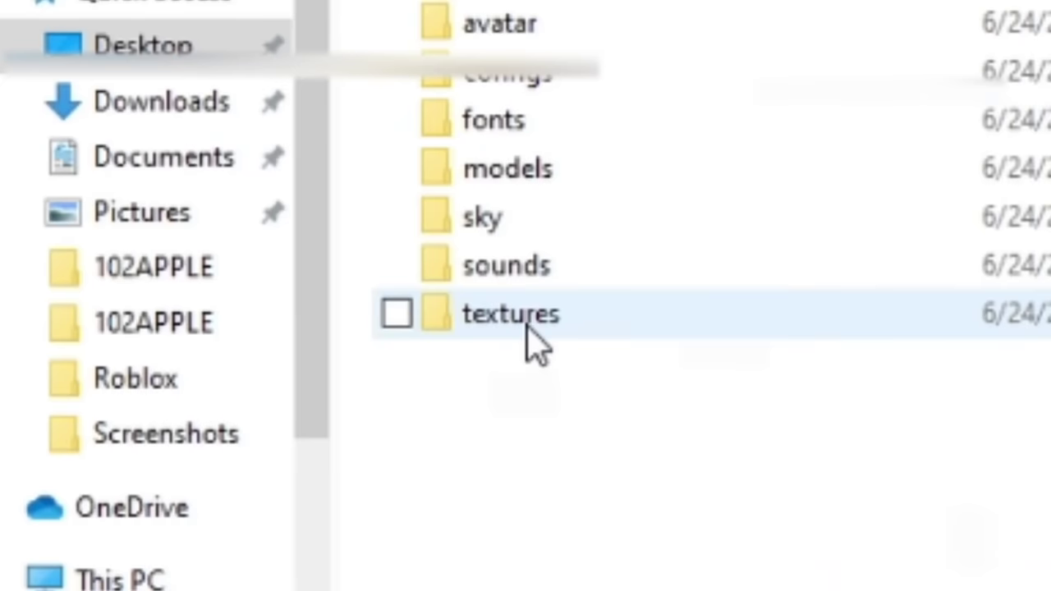
{"action": "double_click", "coordinate": [540, 333]}
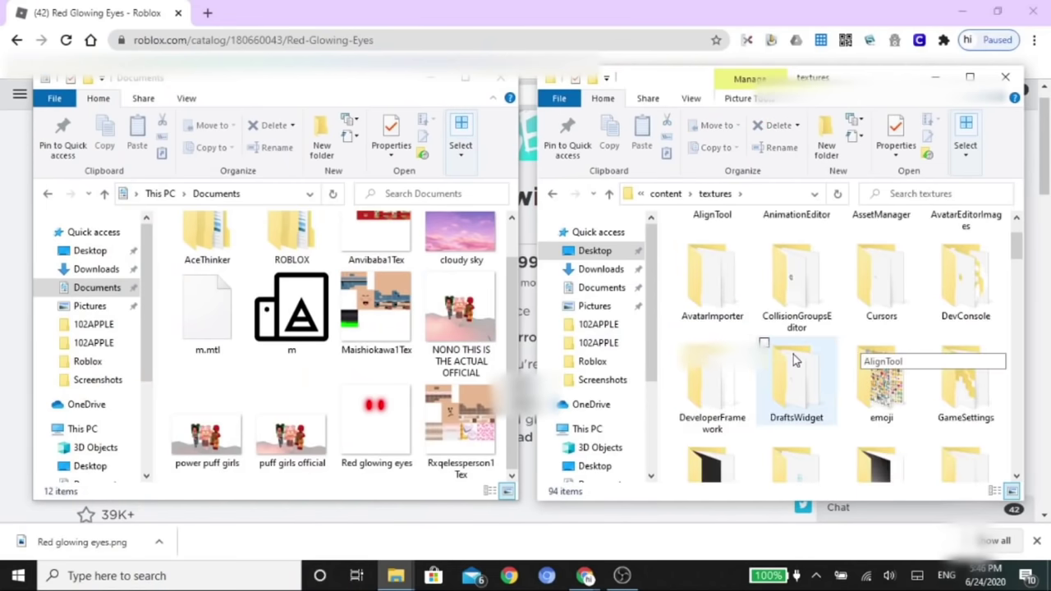
{"action": "scroll", "coordinate": [793, 357], "scroll_direction": "down", "scroll_amount": 5}
{"action": "scroll", "coordinate": [793, 357], "scroll_direction": "down", "scroll_amount": 5}
{"action": "scroll", "coordinate": [793, 357], "scroll_direction": "down", "scroll_amount": 5}
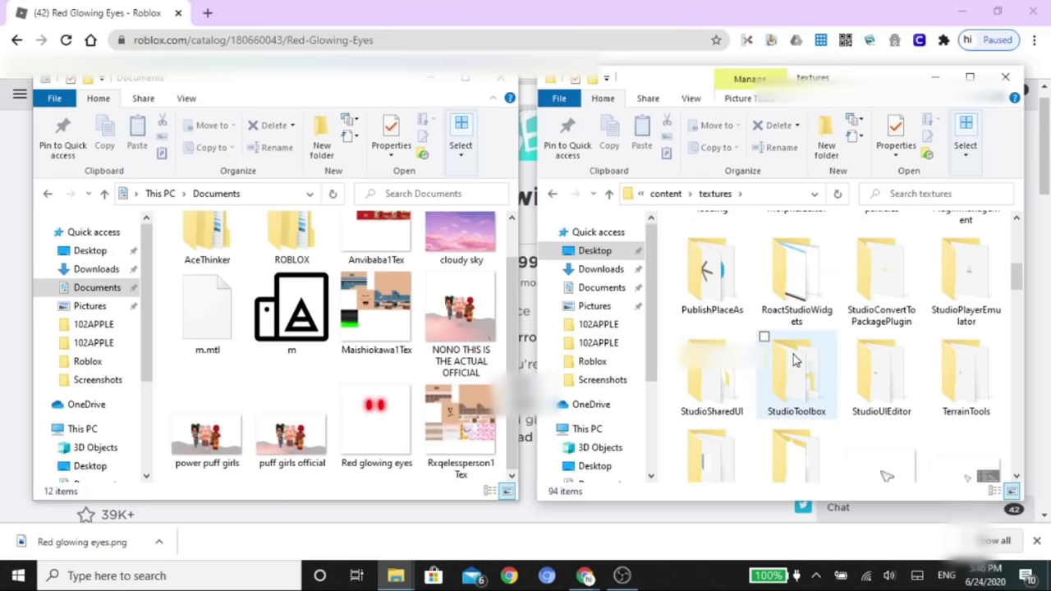
{"action": "scroll", "coordinate": [793, 357], "scroll_direction": "down", "scroll_amount": 5}
{"action": "scroll", "coordinate": [793, 358], "scroll_direction": "down", "scroll_amount": 2}
{"action": "scroll", "coordinate": [793, 359], "scroll_direction": "down", "scroll_amount": 3}
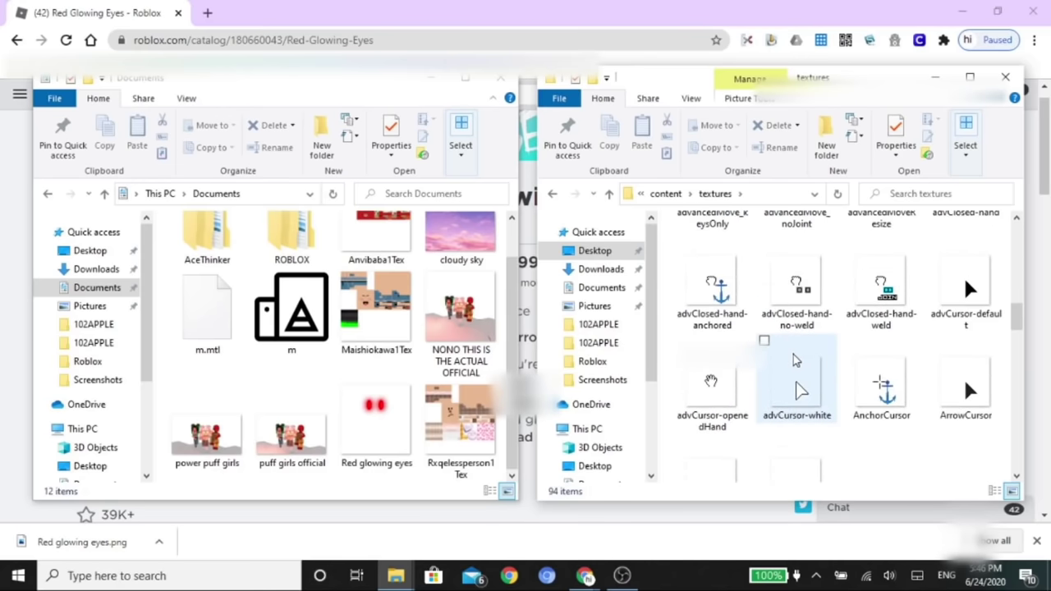
{"action": "scroll", "coordinate": [793, 359], "scroll_direction": "down", "scroll_amount": 3}
{"action": "scroll", "coordinate": [794, 359], "scroll_direction": "down", "scroll_amount": 2}
{"action": "scroll", "coordinate": [793, 359], "scroll_direction": "down", "scroll_amount": 1}
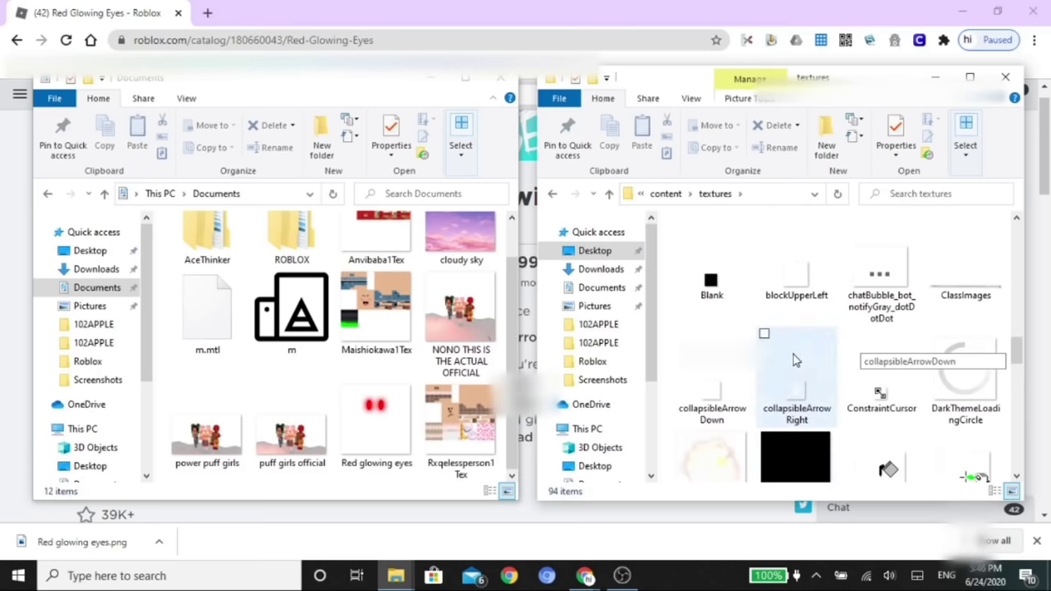
{"action": "scroll", "coordinate": [793, 359], "scroll_direction": "down", "scroll_amount": 3}
{"action": "scroll", "coordinate": [795, 353], "scroll_direction": "down", "scroll_amount": 1}
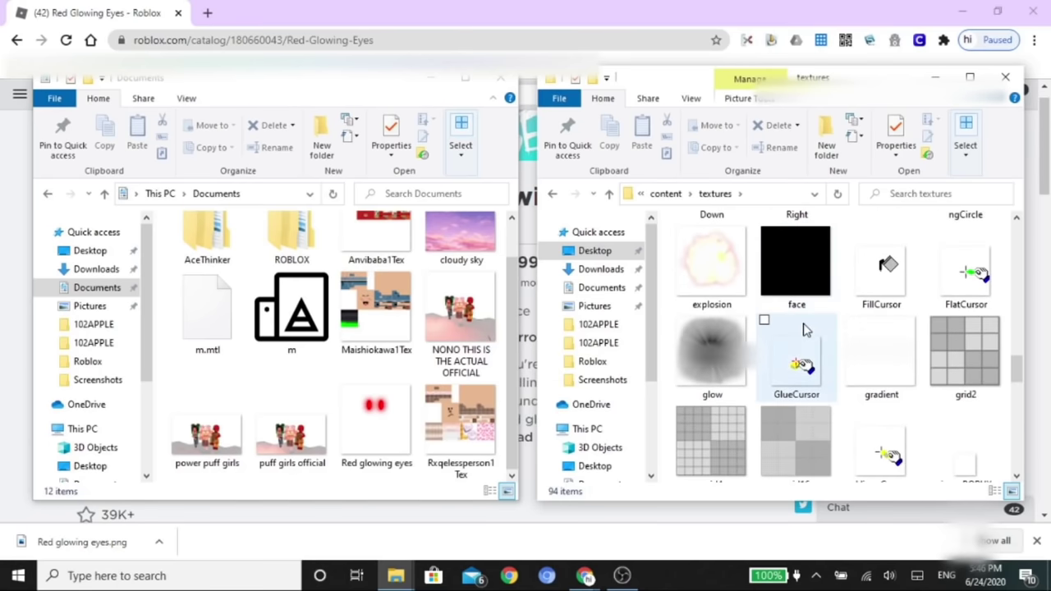
{"action": "left_click", "coordinate": [789, 308]}
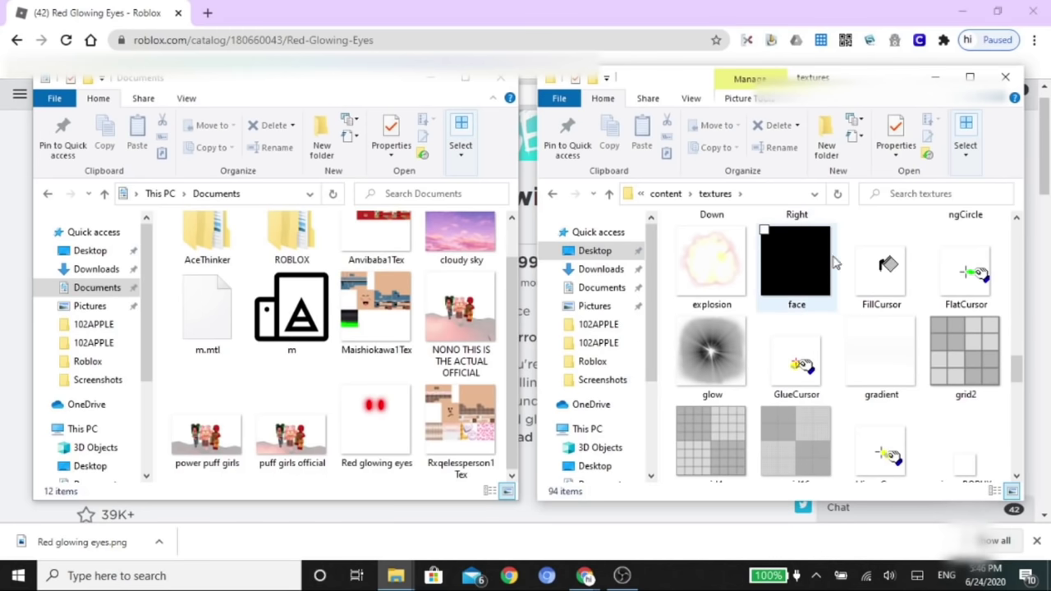
Rename the textures folder's original face image to 'z'
{"action": "right_click", "coordinate": [787, 256]}
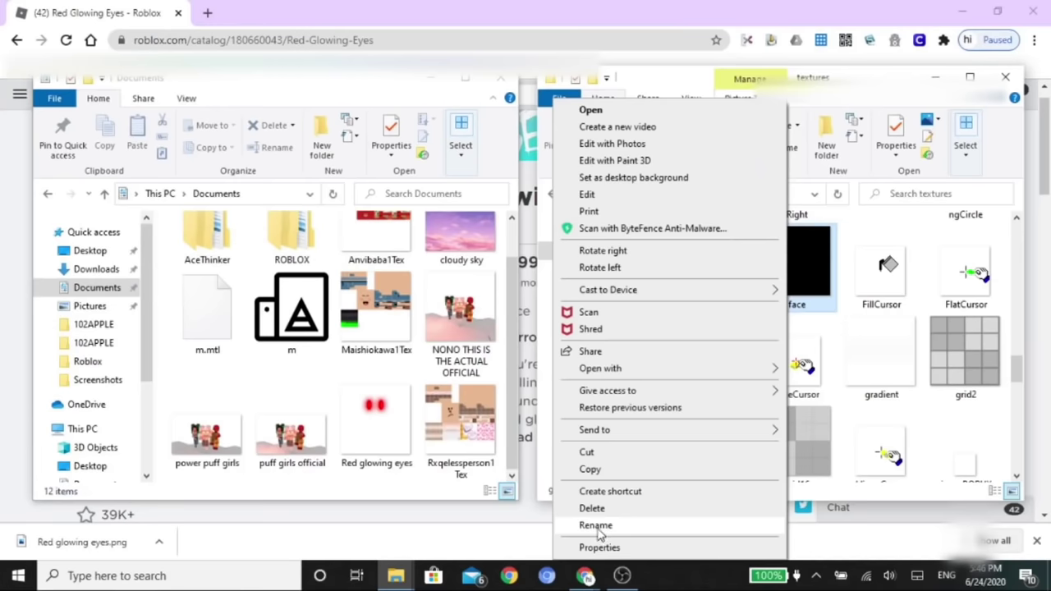
{"action": "left_click", "coordinate": [599, 527]}
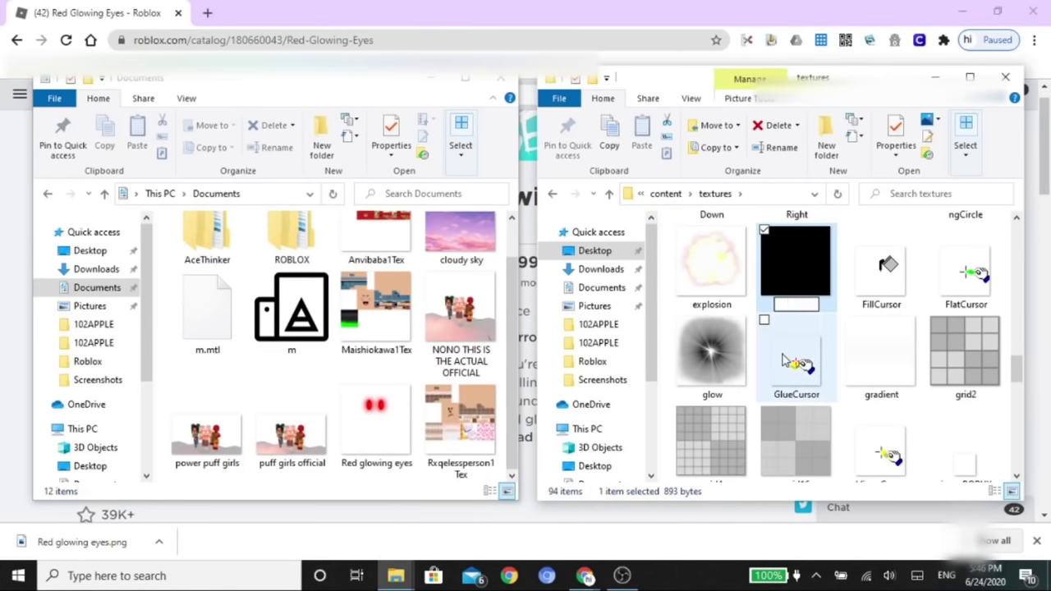
{"action": "type", "text": "z"}
{"action": "key", "text": "Return"}
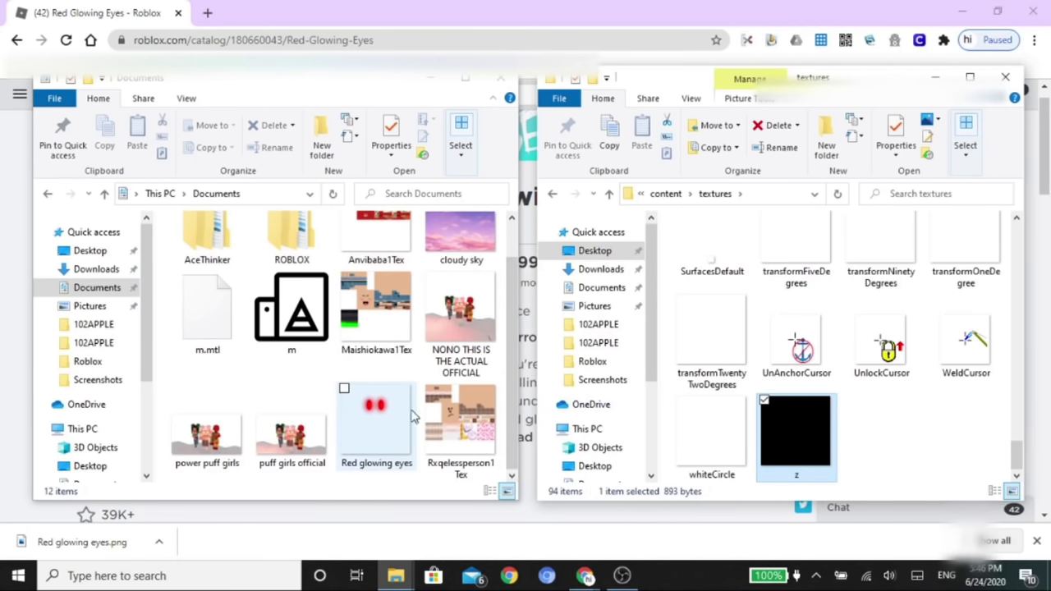
Move Red glowing eyes from Documents into textures and rename it 'face'
{"action": "mouse_move", "coordinate": [372, 438]}
{"action": "left_mouse_down"}
{"action": "mouse_move", "coordinate": [903, 468]}
{"action": "mouse_move", "coordinate": [892, 473]}
{"action": "left_mouse_up"}
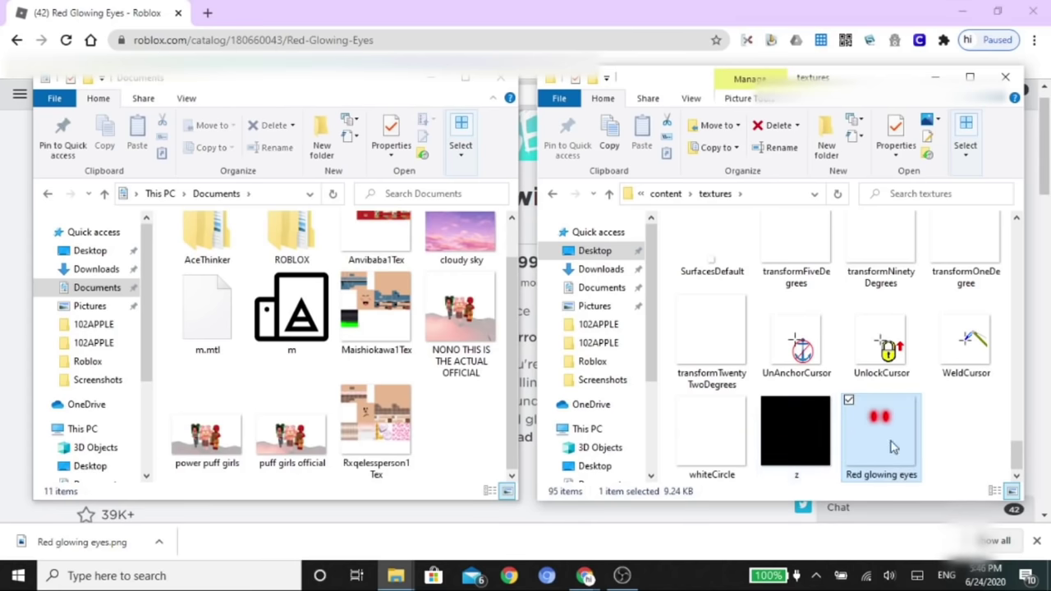
{"action": "mouse_move", "coordinate": [881, 437]}
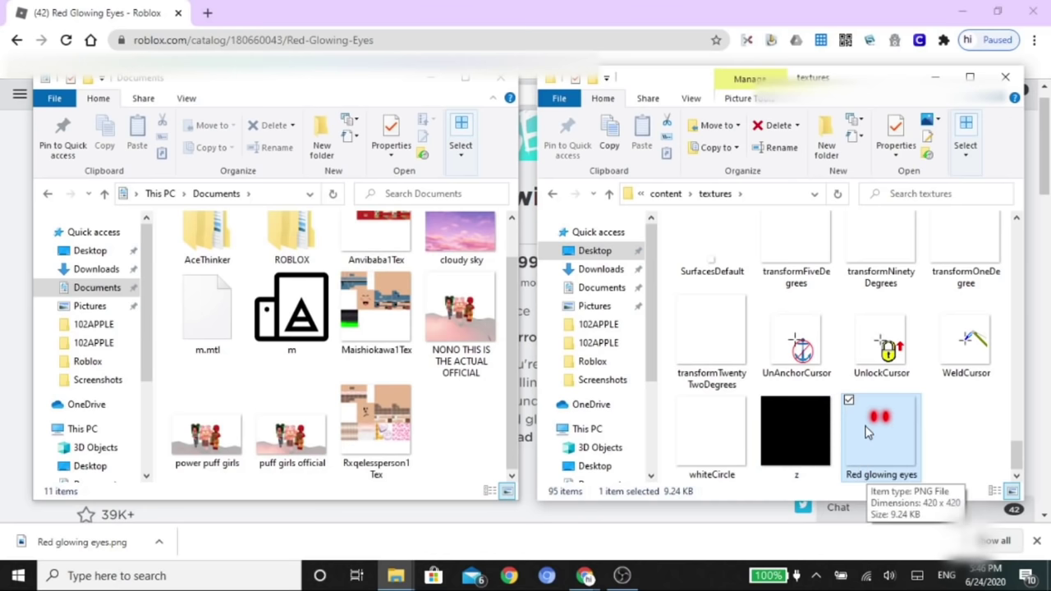
{"action": "right_click", "coordinate": [869, 433]}
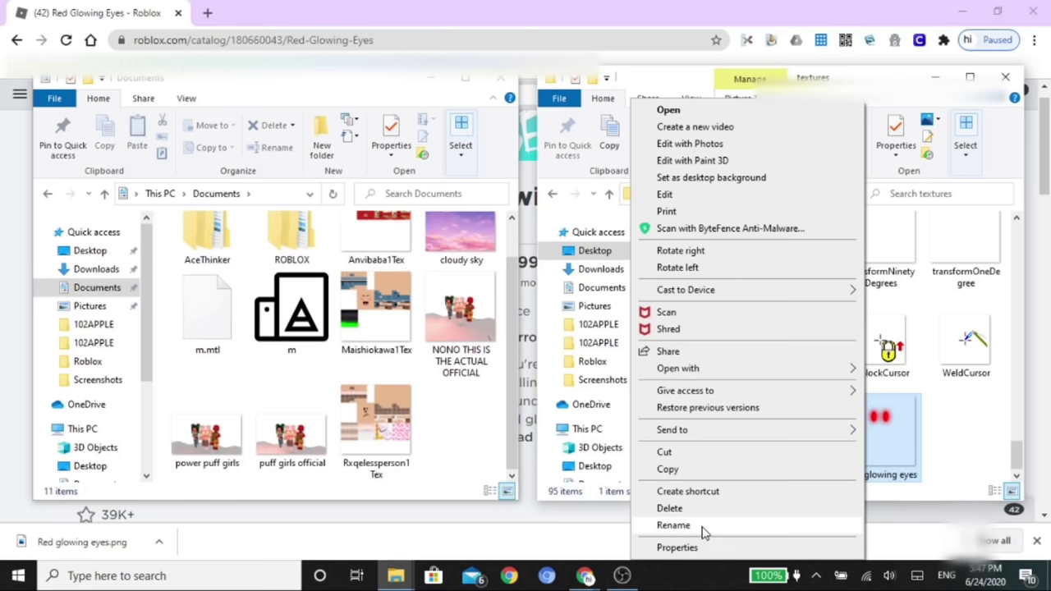
{"action": "left_click", "coordinate": [673, 525]}
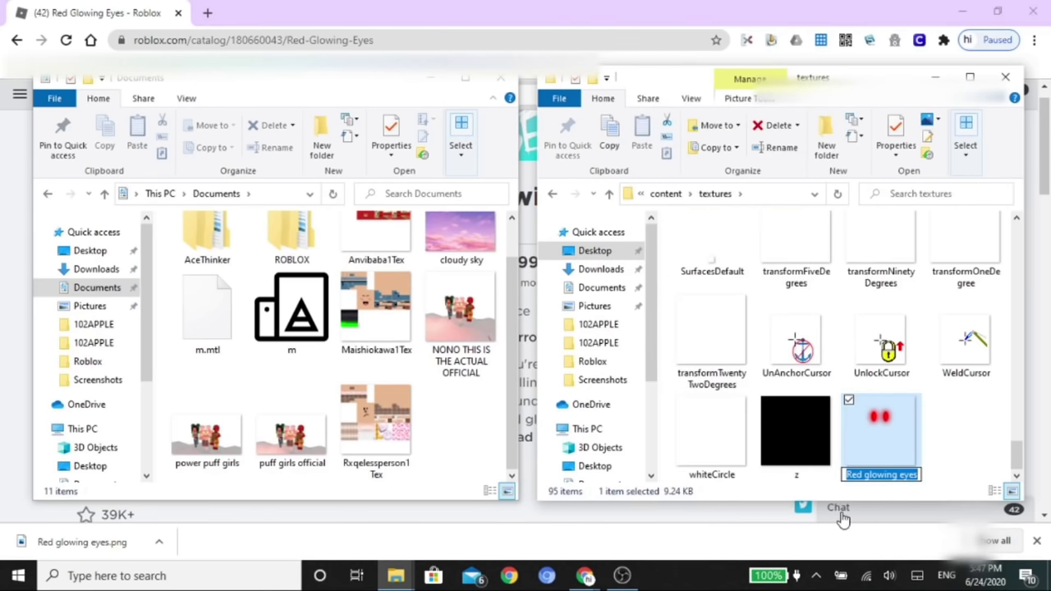
{"action": "type", "text": "face"}
{"action": "key", "text": "Return"}
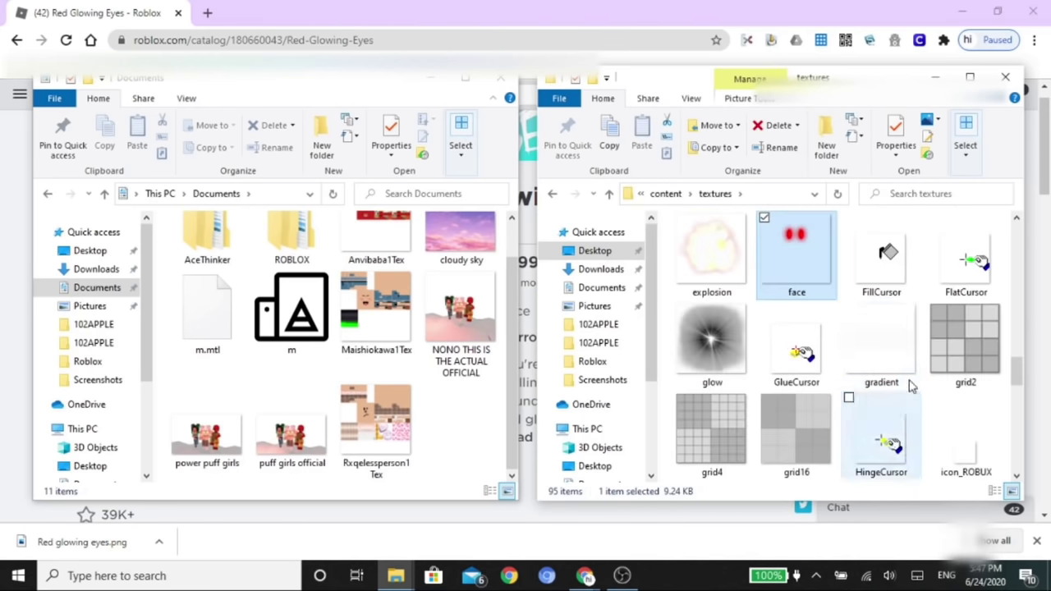
Compare the new face image with the explosion image, then return to Chrome
{"action": "scroll", "coordinate": [882, 321], "scroll_direction": "up", "scroll_amount": 1}
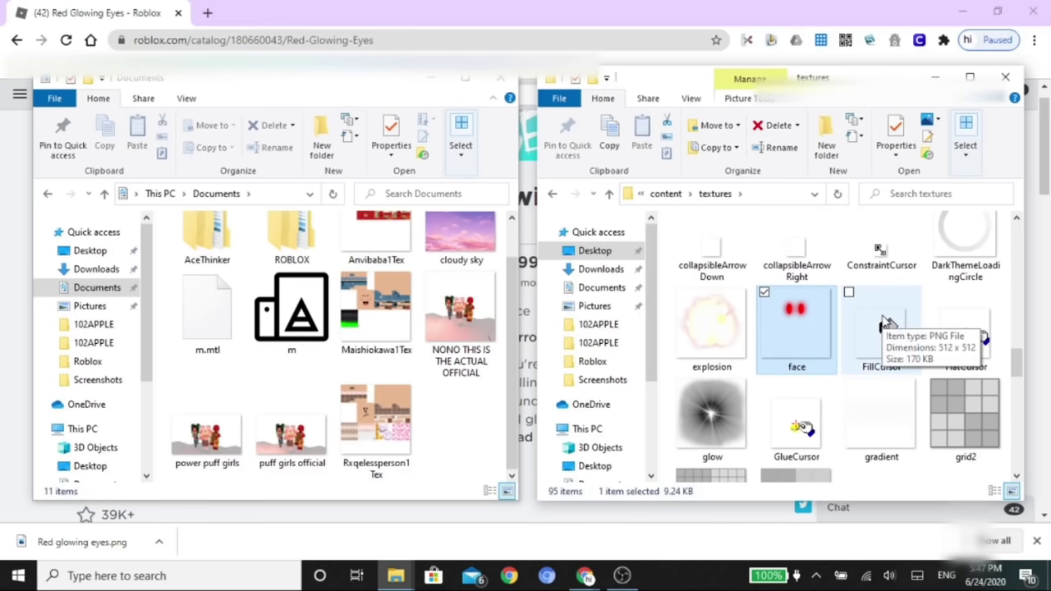
{"action": "left_click", "coordinate": [707, 341]}
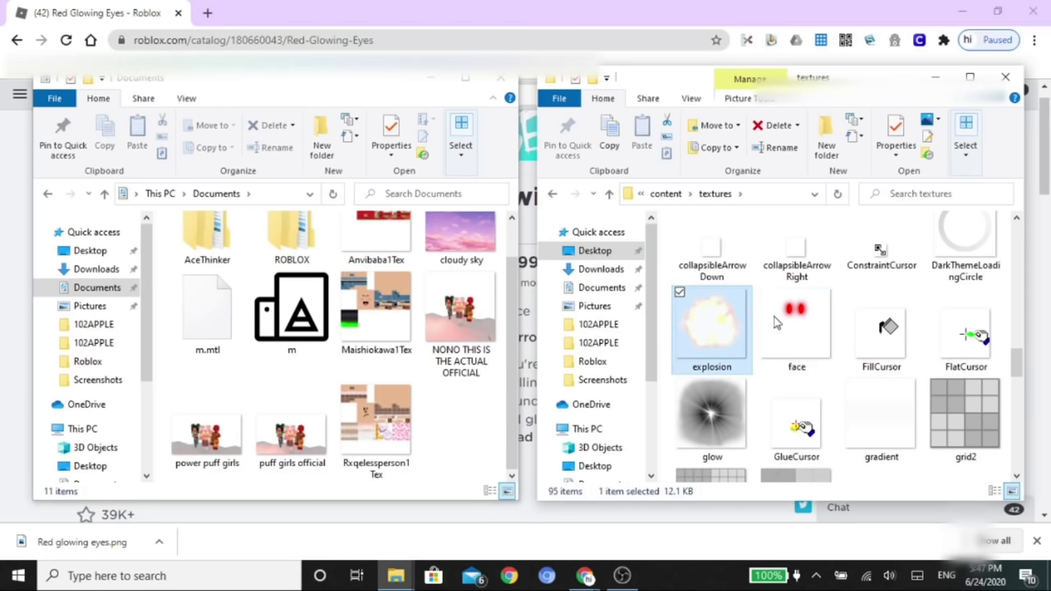
{"action": "left_click", "coordinate": [820, 332]}
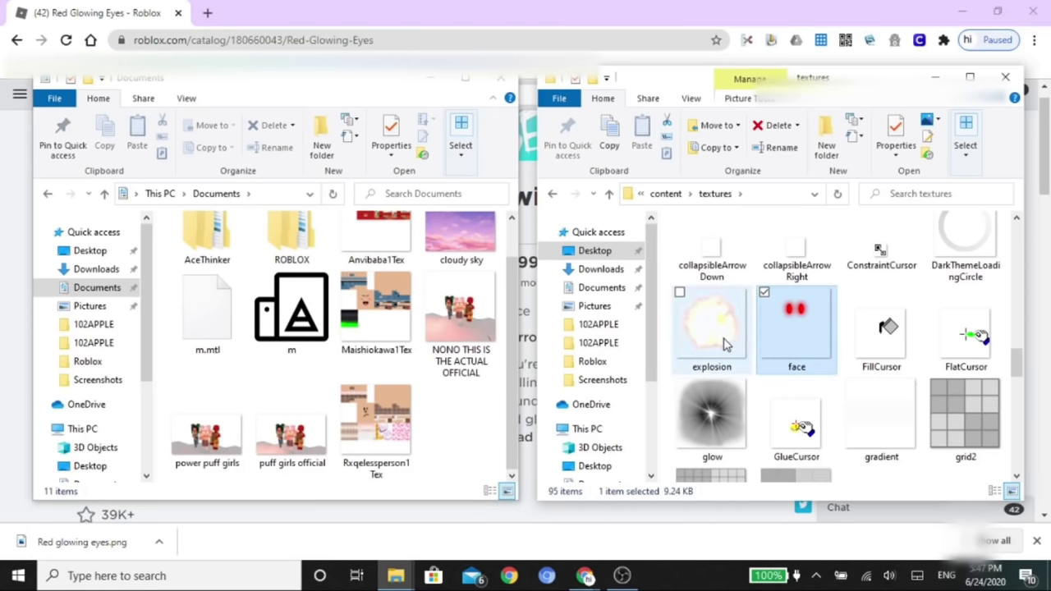
{"action": "left_click", "coordinate": [1044, 310]}
{"action": "scroll", "coordinate": [1044, 310], "scroll_direction": "down", "scroll_amount": 3}
{"action": "scroll", "coordinate": [876, 305], "scroll_direction": "up", "scroll_amount": 1}
{"action": "scroll", "coordinate": [877, 305], "scroll_direction": "up", "scroll_amount": 3}
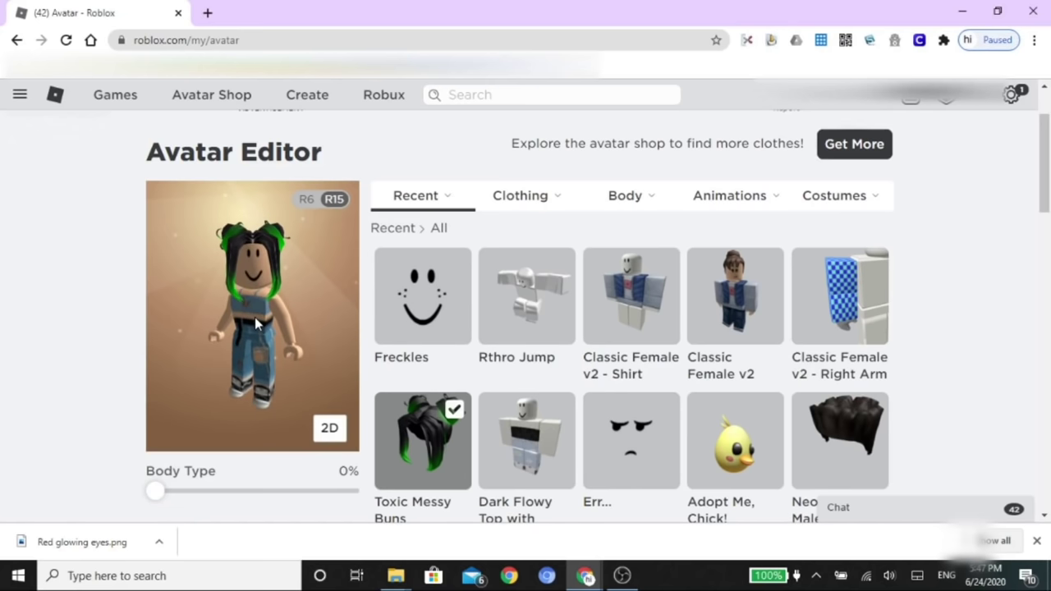
Browse the Avatar Editor's recent items and turn the avatar preview to face front
{"action": "scroll", "coordinate": [254, 316], "scroll_direction": "up", "scroll_amount": 3}
{"action": "scroll", "coordinate": [254, 316], "scroll_direction": "up", "scroll_amount": 2}
{"action": "scroll", "coordinate": [262, 320], "scroll_direction": "down", "scroll_amount": 5}
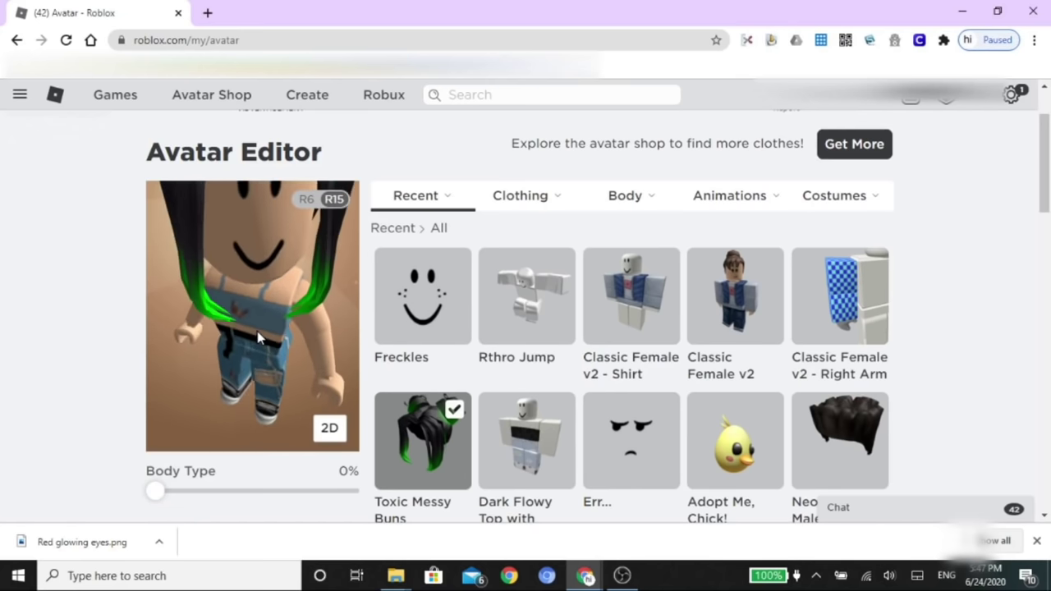
{"action": "scroll", "coordinate": [275, 301], "scroll_direction": "up", "scroll_amount": 2}
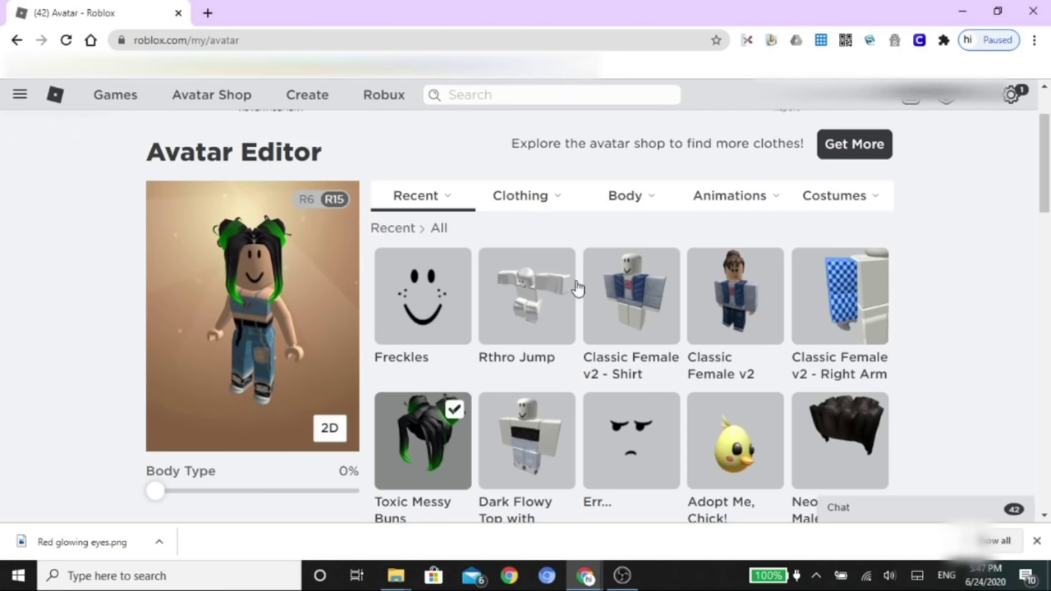
{"action": "scroll", "coordinate": [753, 404], "scroll_direction": "down", "scroll_amount": 1}
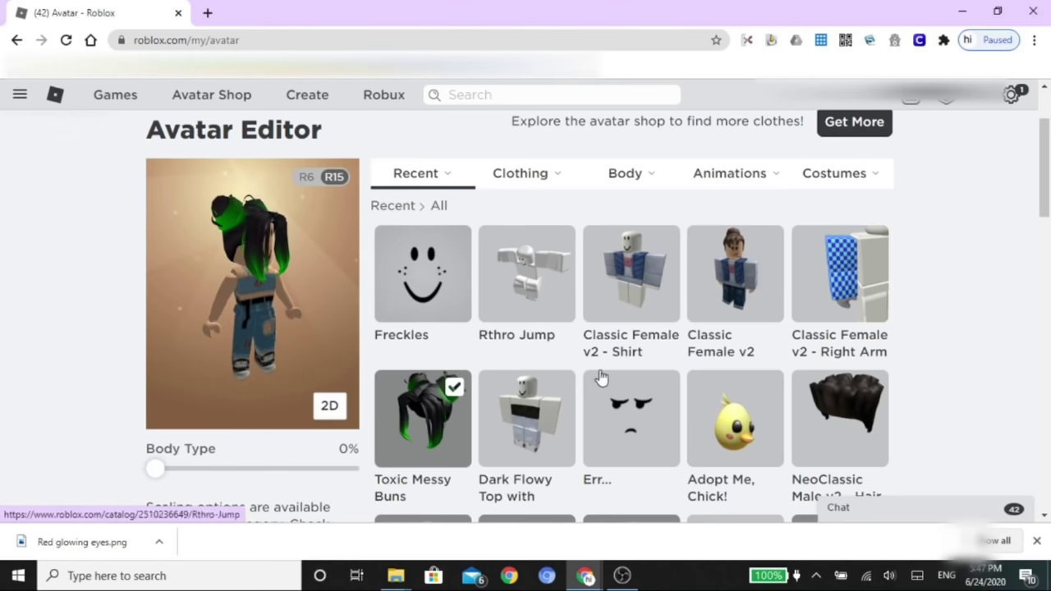
{"action": "scroll", "coordinate": [624, 389], "scroll_direction": "down", "scroll_amount": 3}
{"action": "scroll", "coordinate": [625, 393], "scroll_direction": "down", "scroll_amount": 1}
{"action": "scroll", "coordinate": [626, 393], "scroll_direction": "down", "scroll_amount": 4}
{"action": "scroll", "coordinate": [626, 392], "scroll_direction": "up", "scroll_amount": 2}
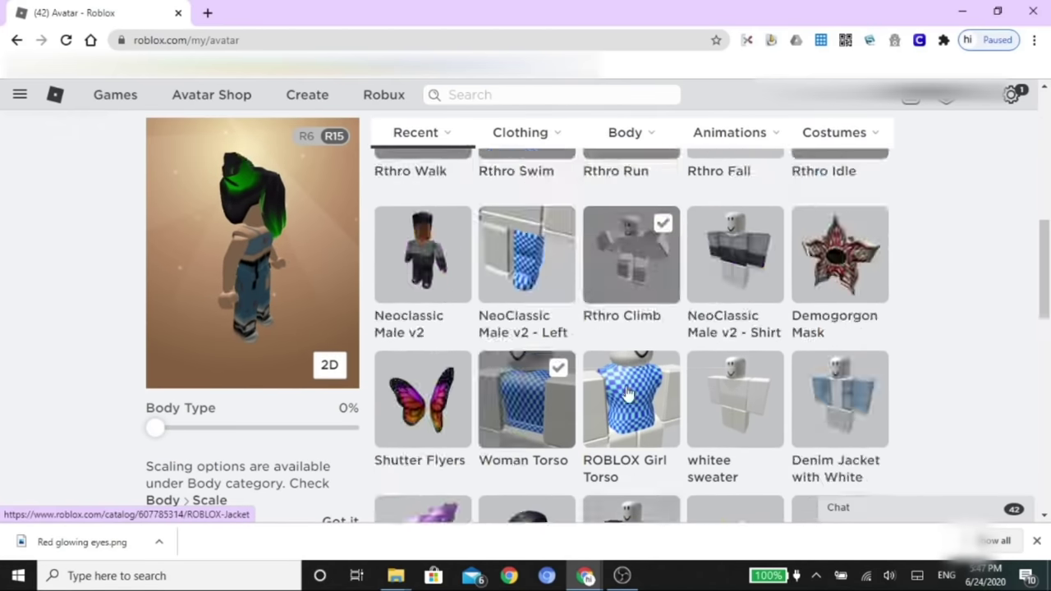
{"action": "scroll", "coordinate": [626, 394], "scroll_direction": "up", "scroll_amount": 7}
{"action": "scroll", "coordinate": [627, 394], "scroll_direction": "down", "scroll_amount": 5}
{"action": "scroll", "coordinate": [628, 392], "scroll_direction": "down", "scroll_amount": 4}
{"action": "scroll", "coordinate": [628, 393], "scroll_direction": "down", "scroll_amount": 3}
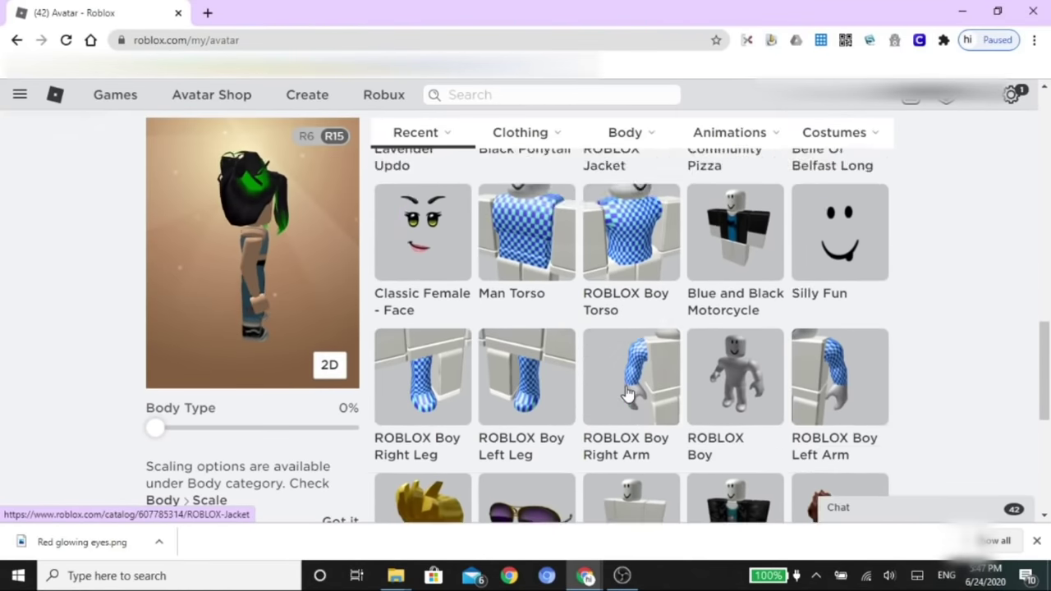
{"action": "scroll", "coordinate": [629, 392], "scroll_direction": "down", "scroll_amount": 3}
{"action": "scroll", "coordinate": [626, 392], "scroll_direction": "up", "scroll_amount": 5}
{"action": "scroll", "coordinate": [627, 392], "scroll_direction": "up", "scroll_amount": 5}
{"action": "left_click_drag", "start_coordinate": [191, 271], "coordinate": [276, 298]}
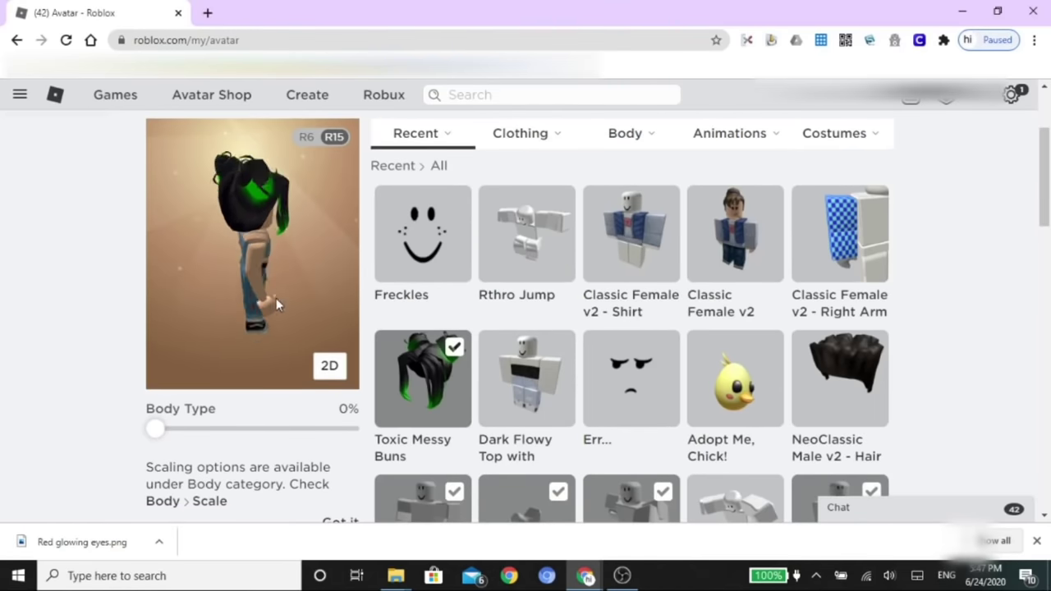
{"action": "scroll", "coordinate": [226, 293], "scroll_direction": "up", "scroll_amount": 3}
{"action": "scroll", "coordinate": [225, 293], "scroll_direction": "down", "scroll_amount": 3}
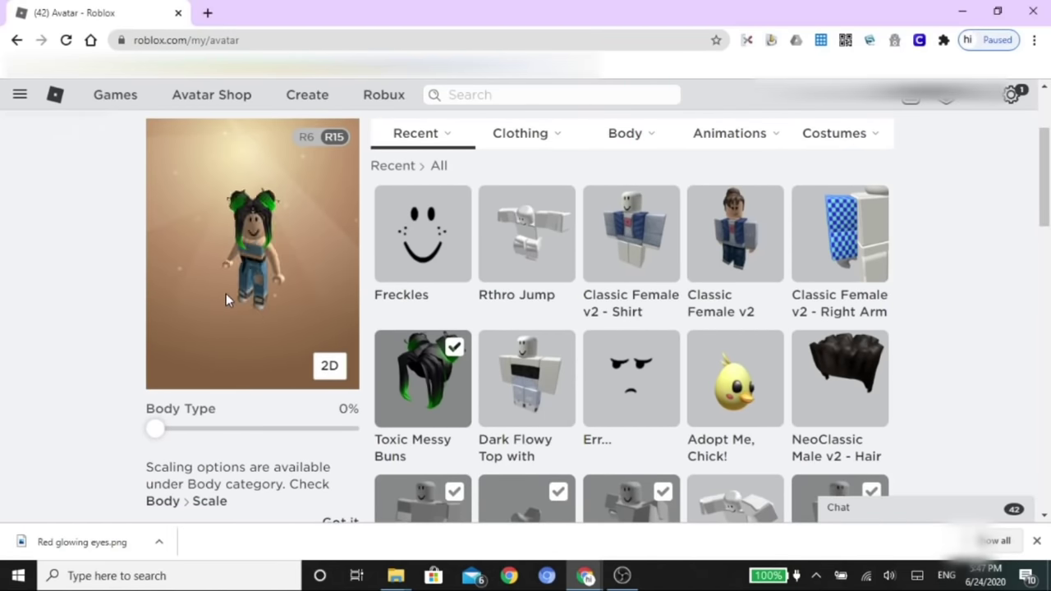
{"action": "scroll", "coordinate": [226, 293], "scroll_direction": "down", "scroll_amount": 3}
{"action": "scroll", "coordinate": [54, 265], "scroll_direction": "up", "scroll_amount": 1}
{"action": "scroll", "coordinate": [53, 265], "scroll_direction": "up", "scroll_amount": 2}
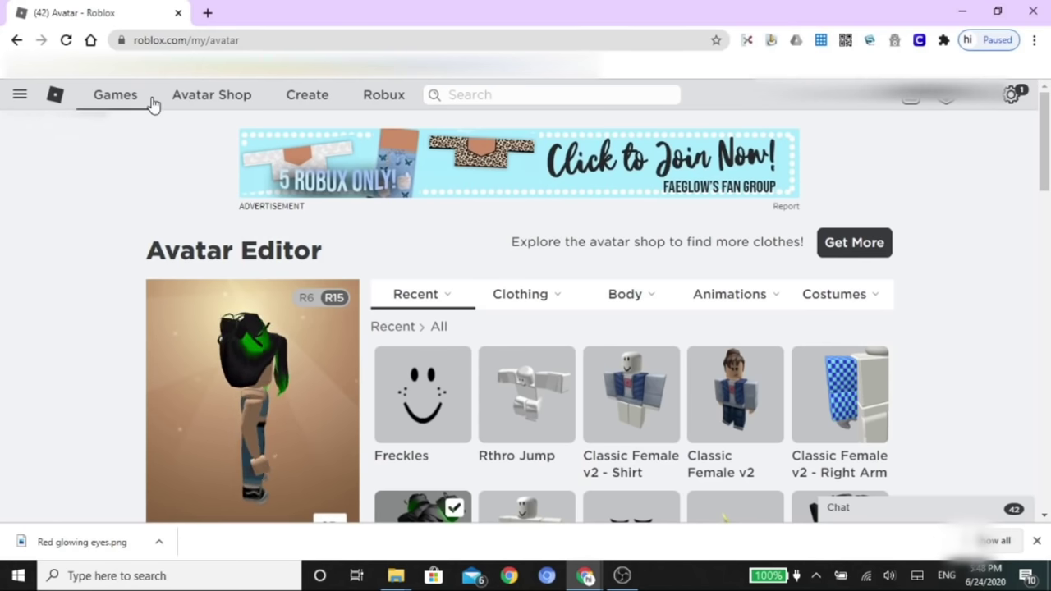
Find Natural Disaster Survival under Top Rated games and start playing it
{"action": "left_click", "coordinate": [113, 98]}
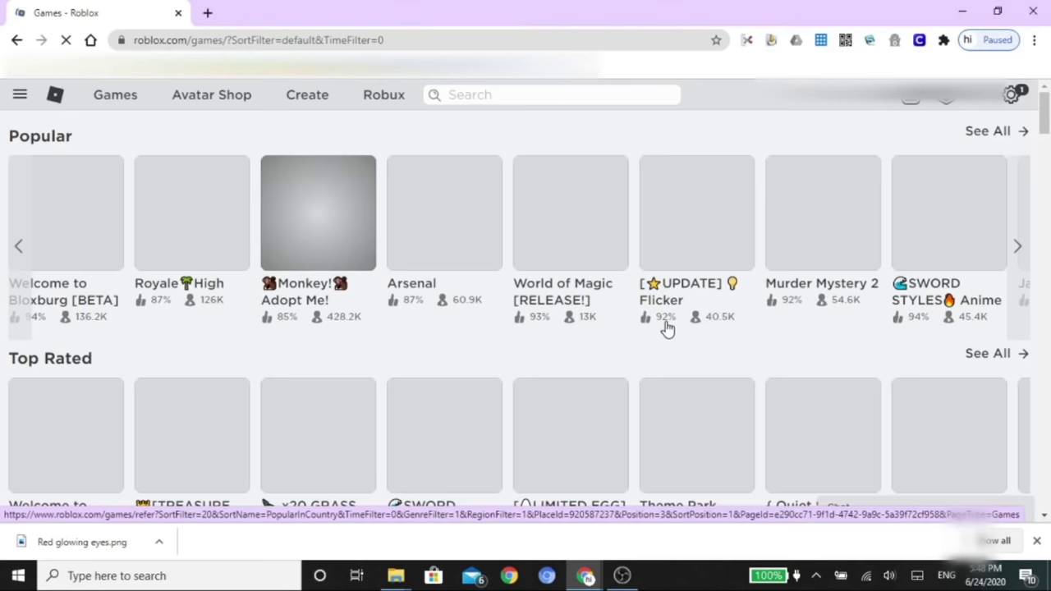
{"action": "scroll", "coordinate": [667, 327], "scroll_direction": "down", "scroll_amount": 1}
{"action": "scroll", "coordinate": [667, 327], "scroll_direction": "down", "scroll_amount": 1}
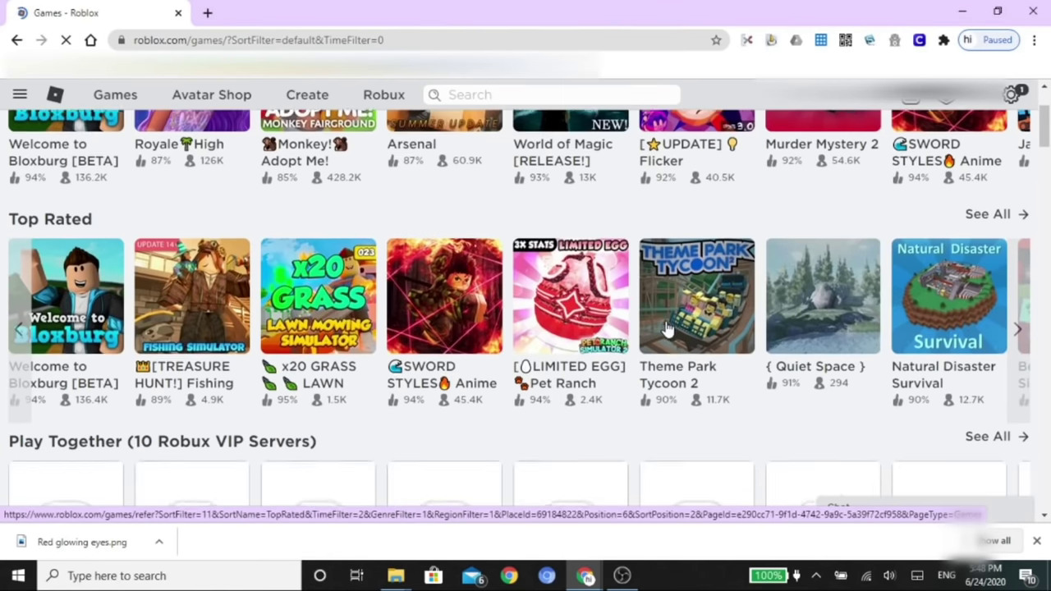
{"action": "scroll", "coordinate": [666, 327], "scroll_direction": "down", "scroll_amount": 1}
{"action": "scroll", "coordinate": [666, 327], "scroll_direction": "down", "scroll_amount": 1}
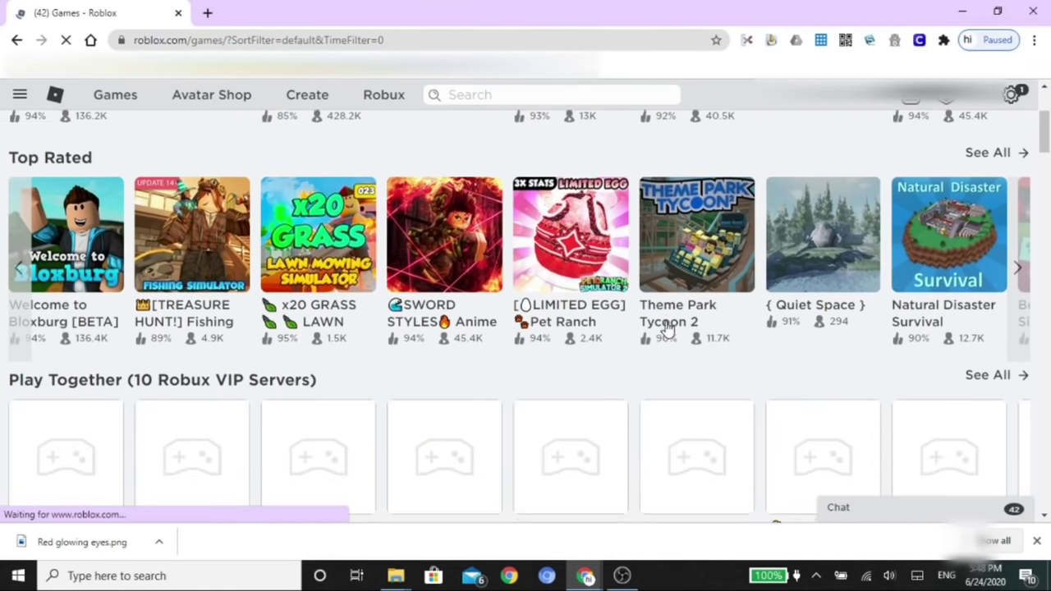
{"action": "scroll", "coordinate": [667, 326], "scroll_direction": "down", "scroll_amount": 1}
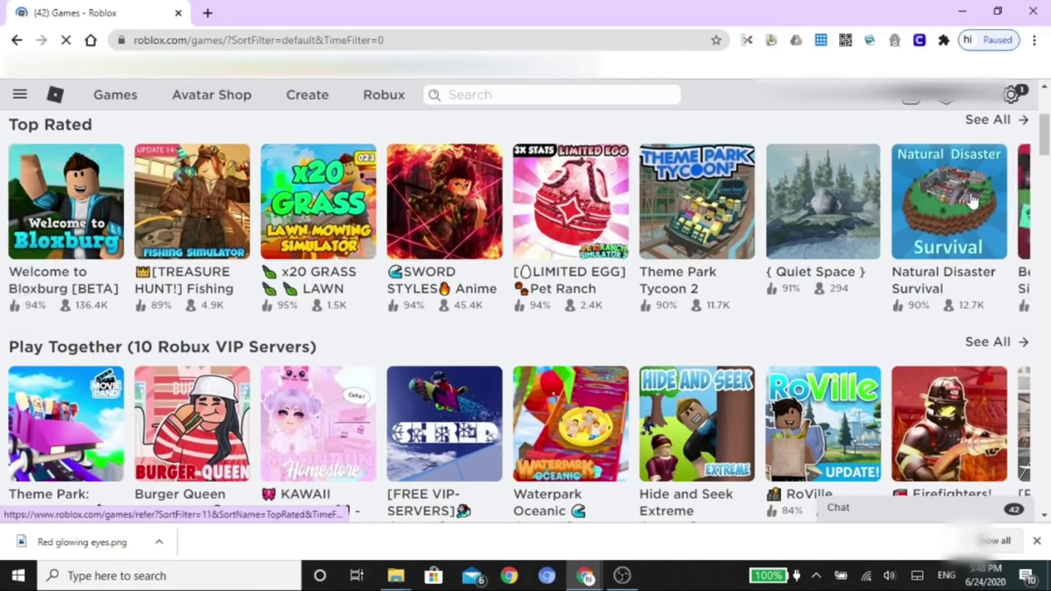
{"action": "left_click", "coordinate": [942, 212]}
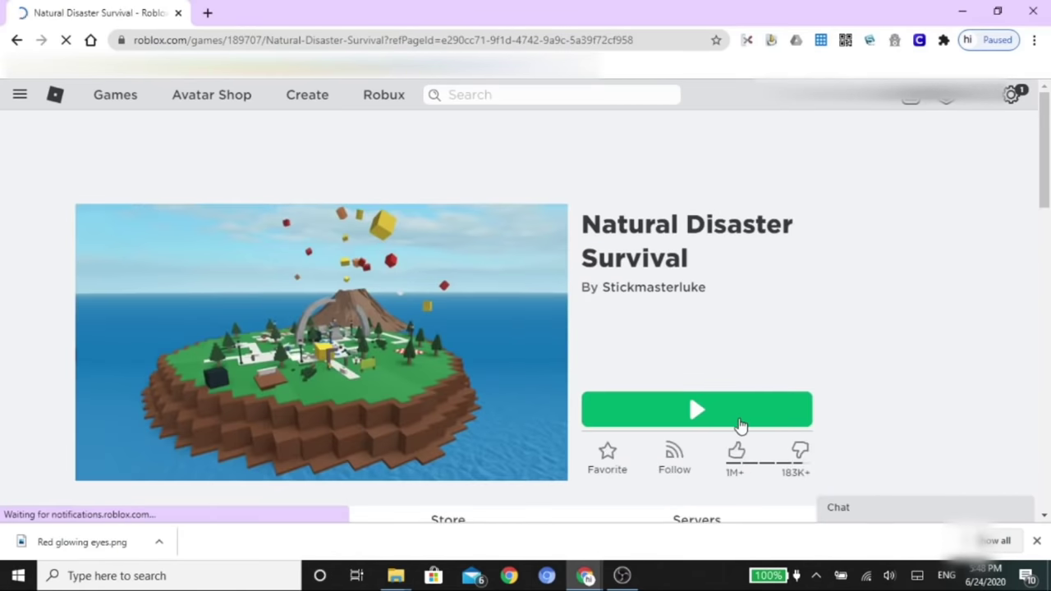
{"action": "left_click", "coordinate": [739, 415]}
Confirm the browser prompt so Roblox Player launches Natural Disaster Survival
{"action": "left_click", "coordinate": [572, 149]}
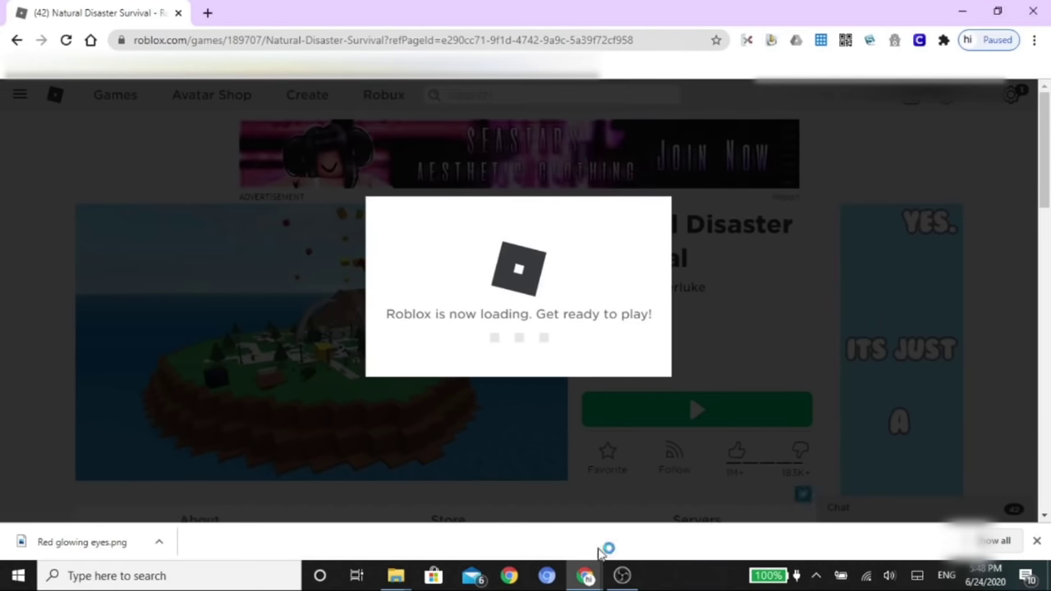